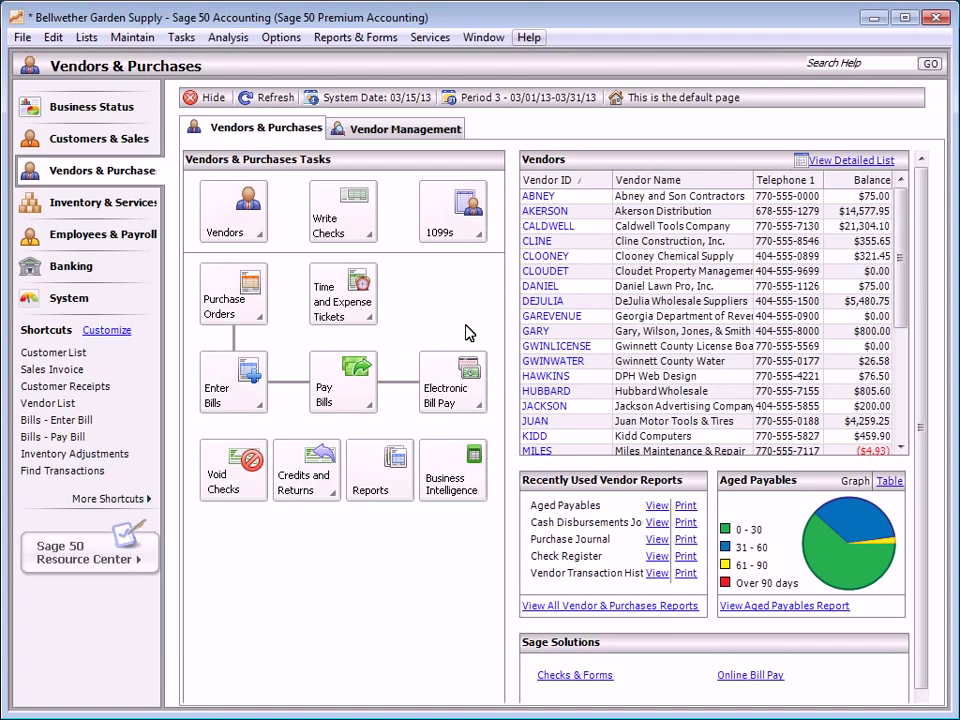
Open the new purchase order form, view the previously entered purchase order, and close the form
click(232, 297)
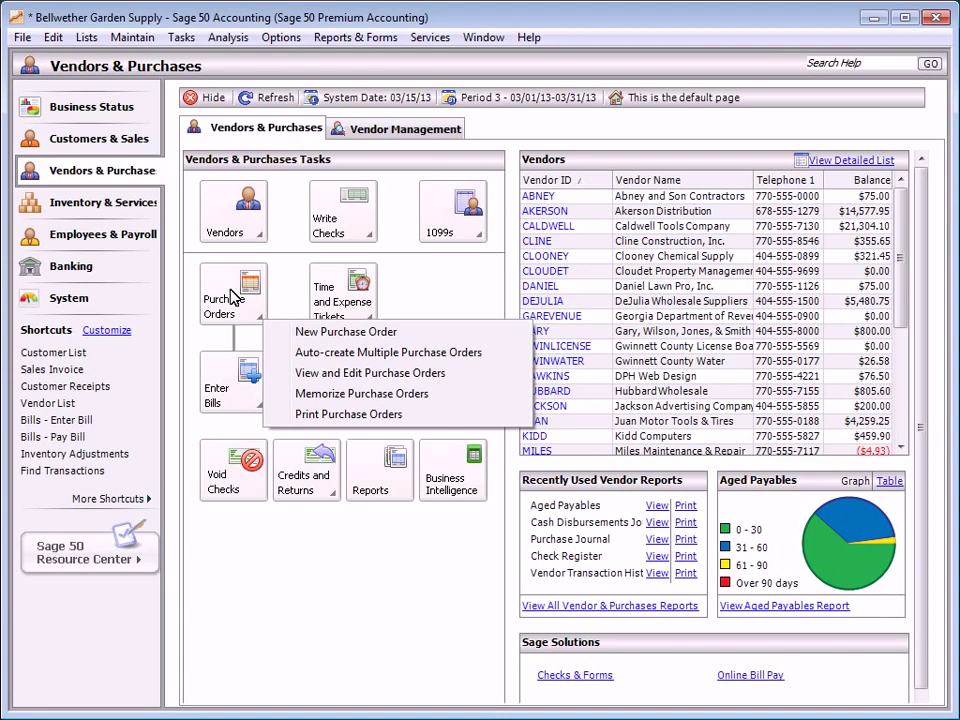
click(360, 333)
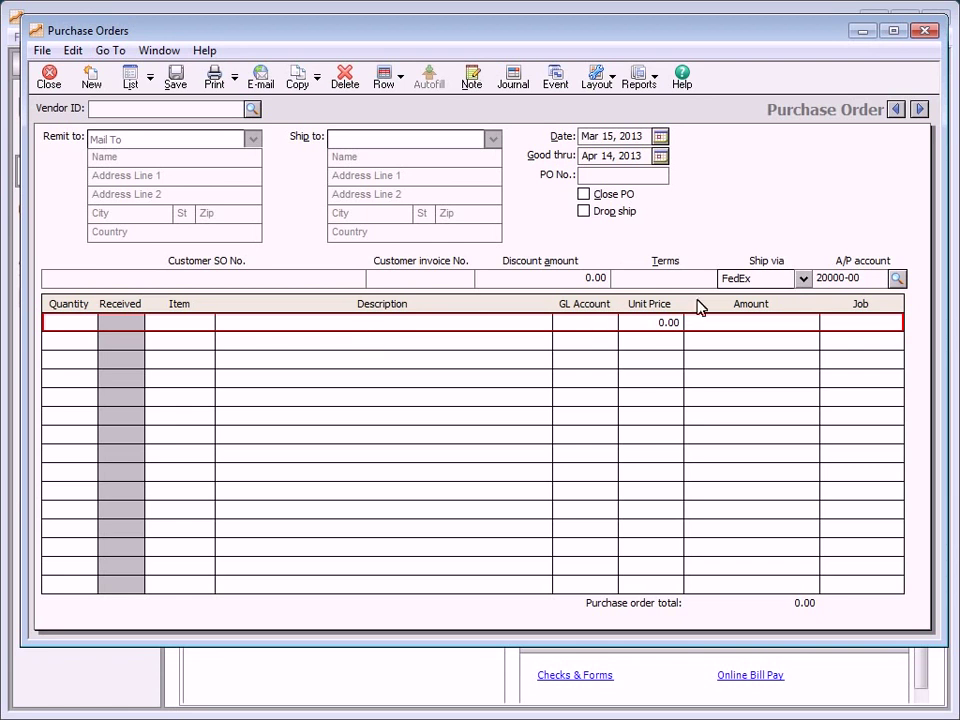
click(896, 110)
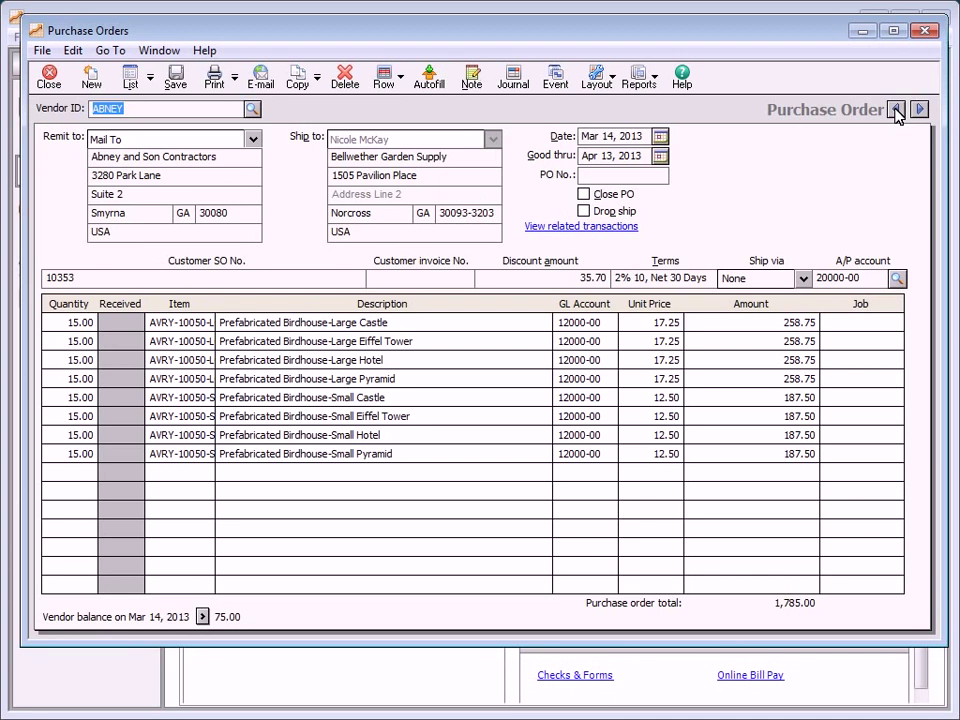
click(48, 80)
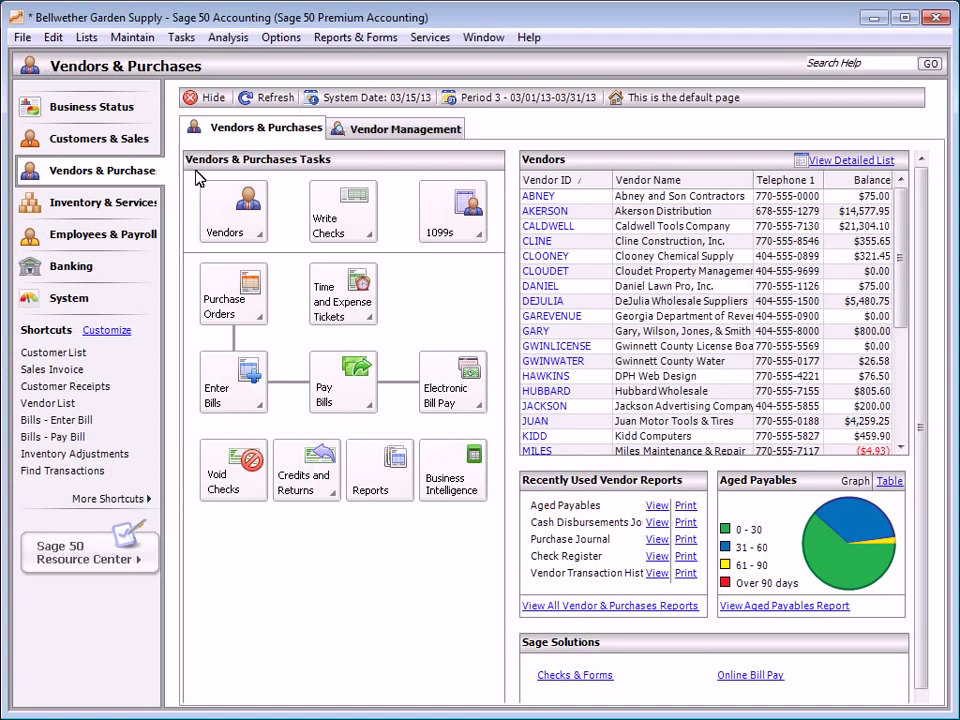
Start a new bill for vendor CLINE with invoice number 236598 and check its payment terms details
click(231, 388)
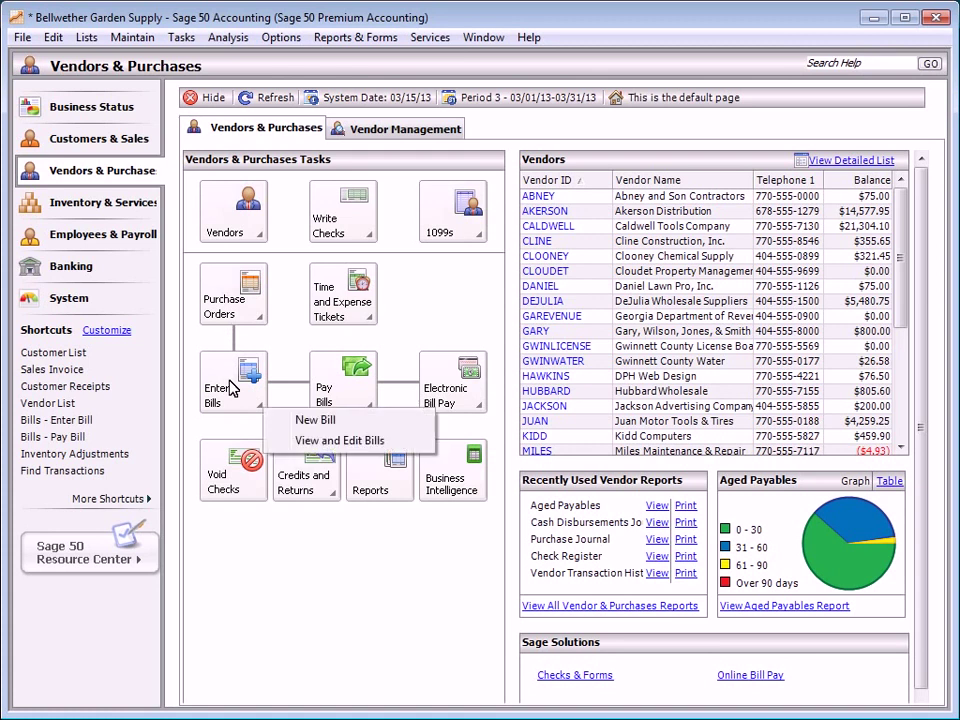
click(305, 420)
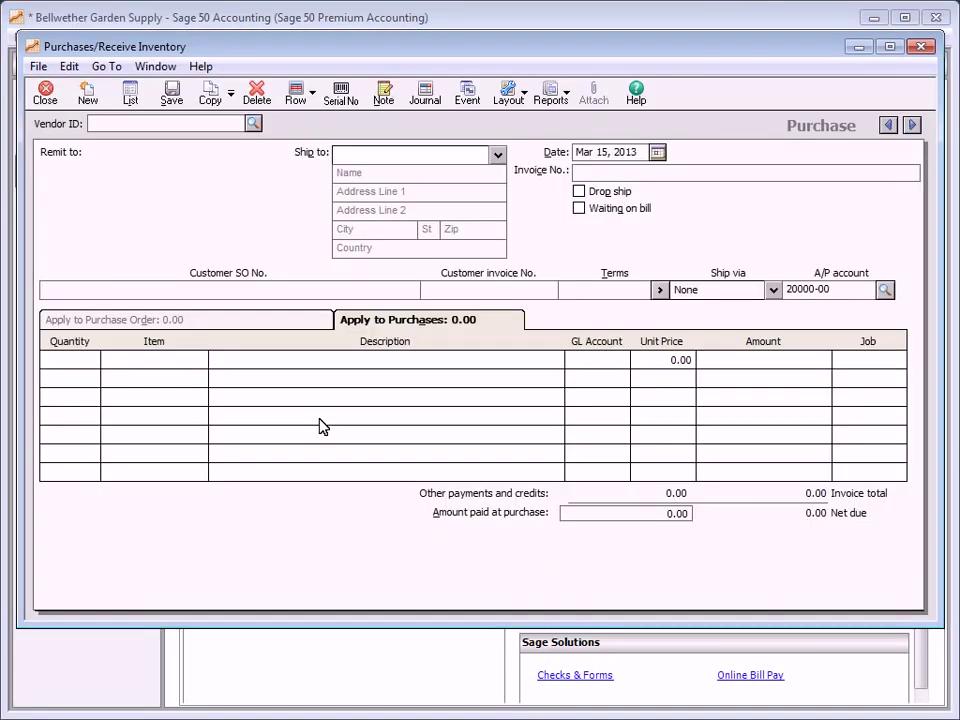
click(253, 122)
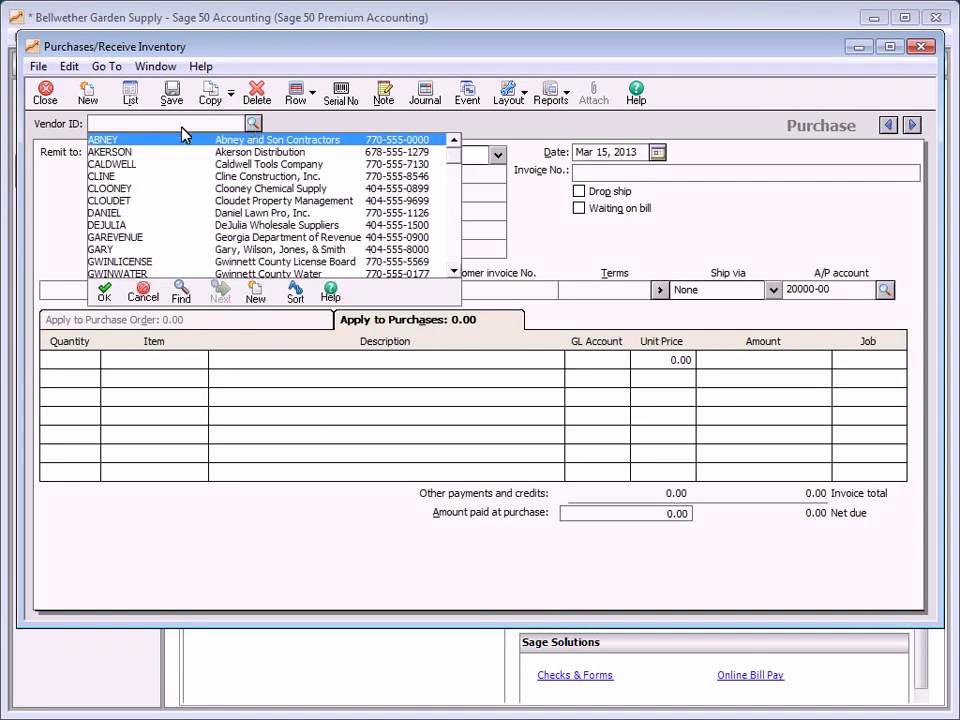
double_click(118, 177)
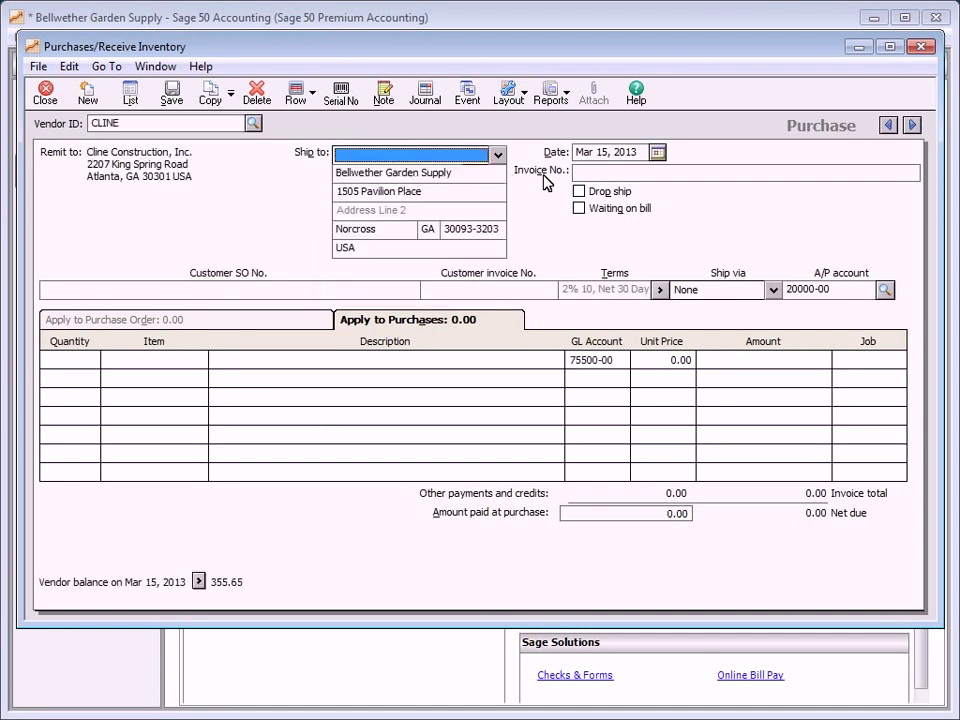
click(670, 175)
text(236)
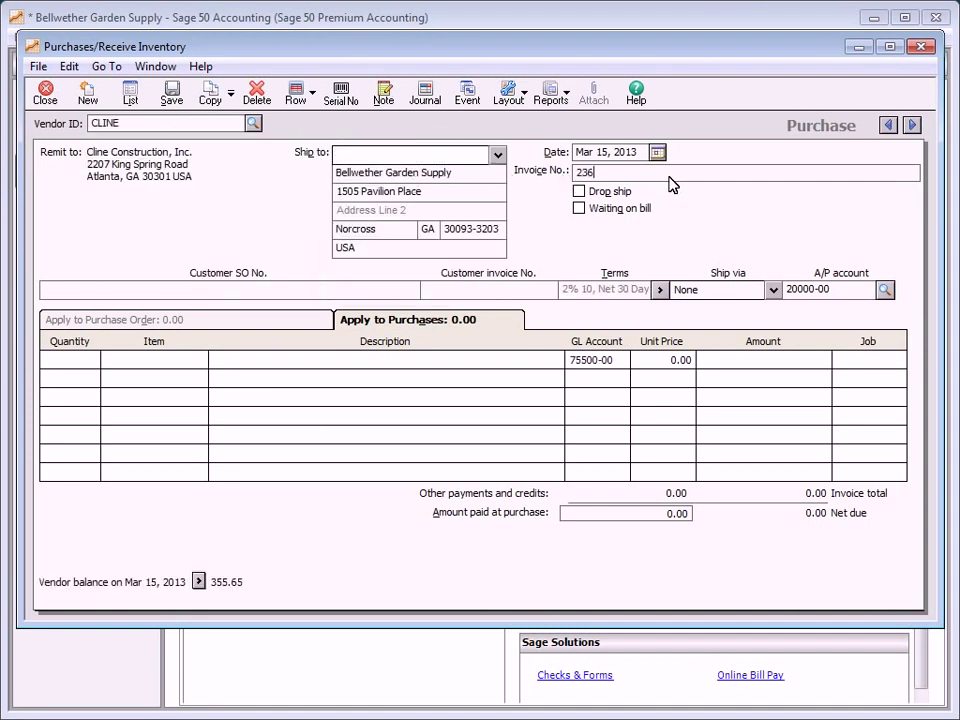
text(598)
key(Tab)
click(661, 290)
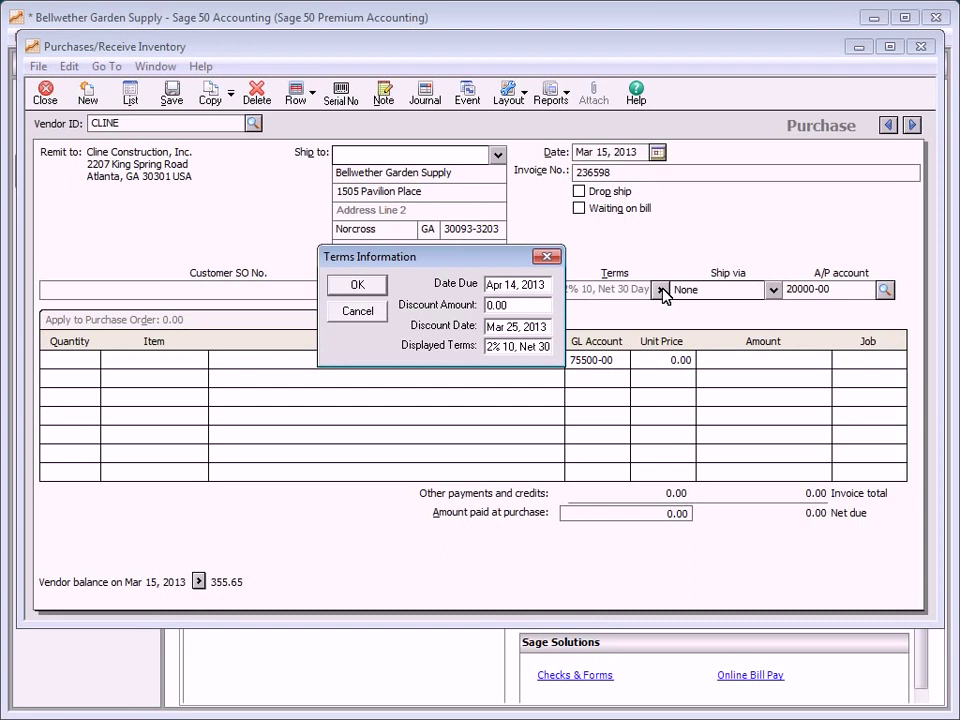
click(357, 287)
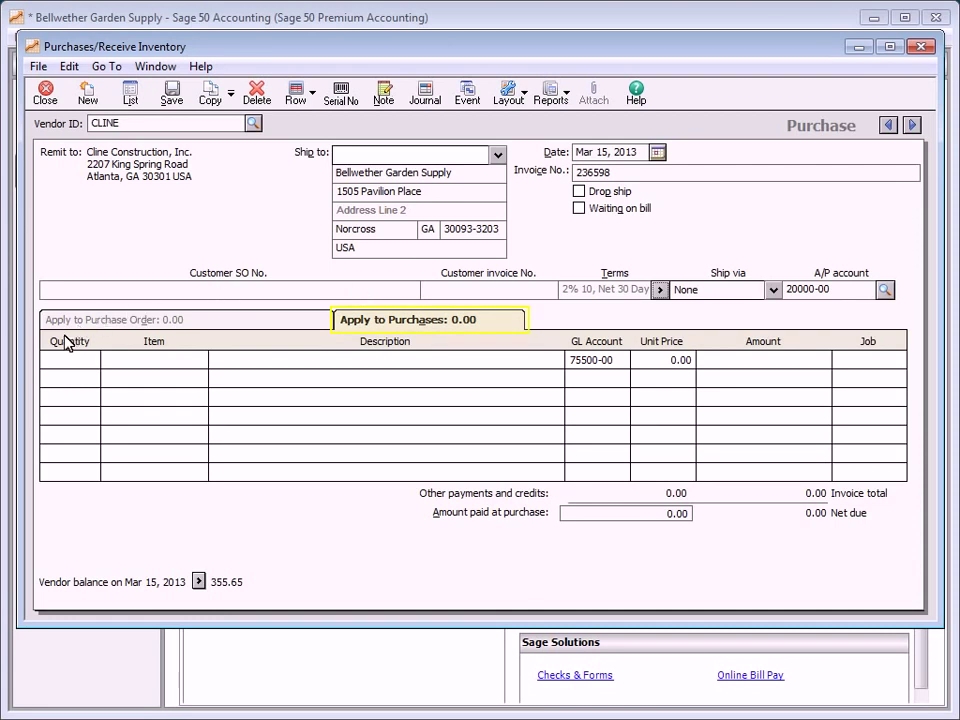
Add a purchase line for 3 units of item AVRY-10100, Bird House Kit
click(47, 375)
text(3)
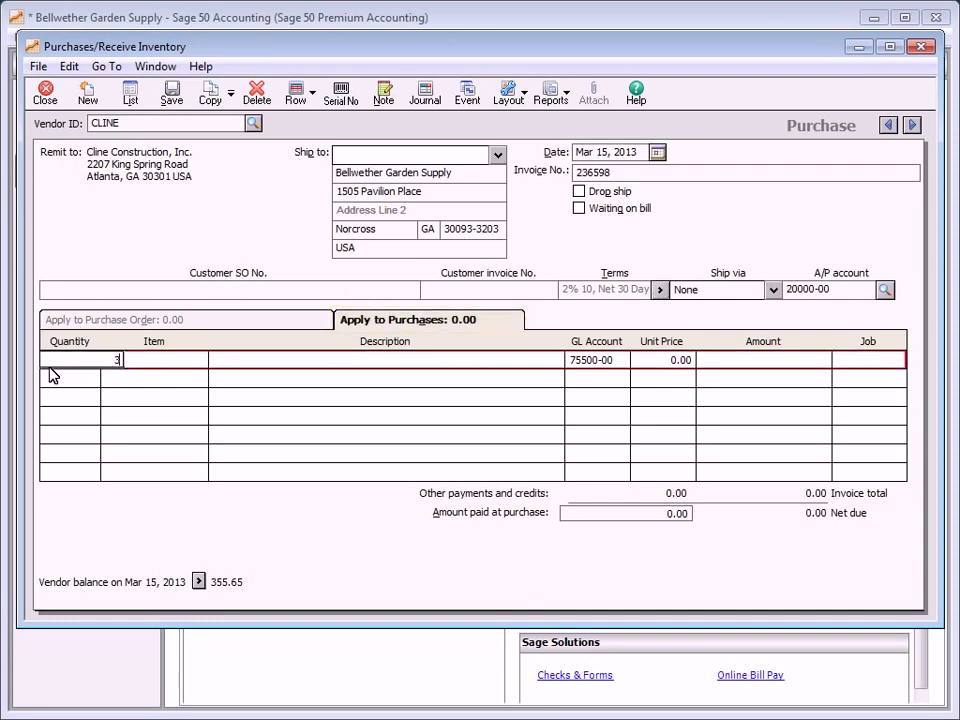
key(Tab)
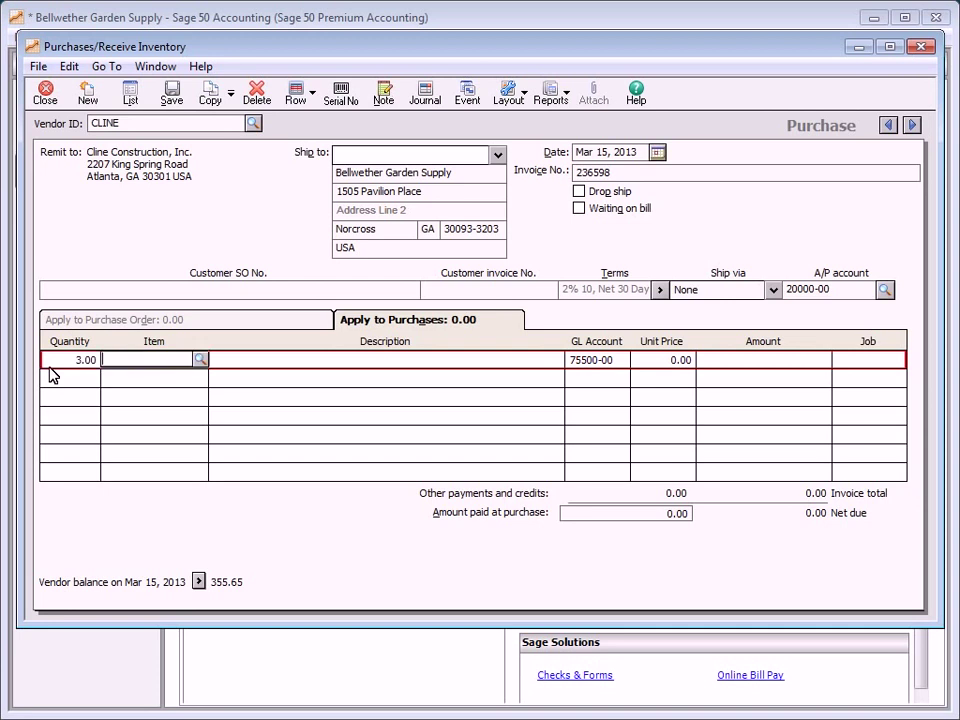
click(200, 360)
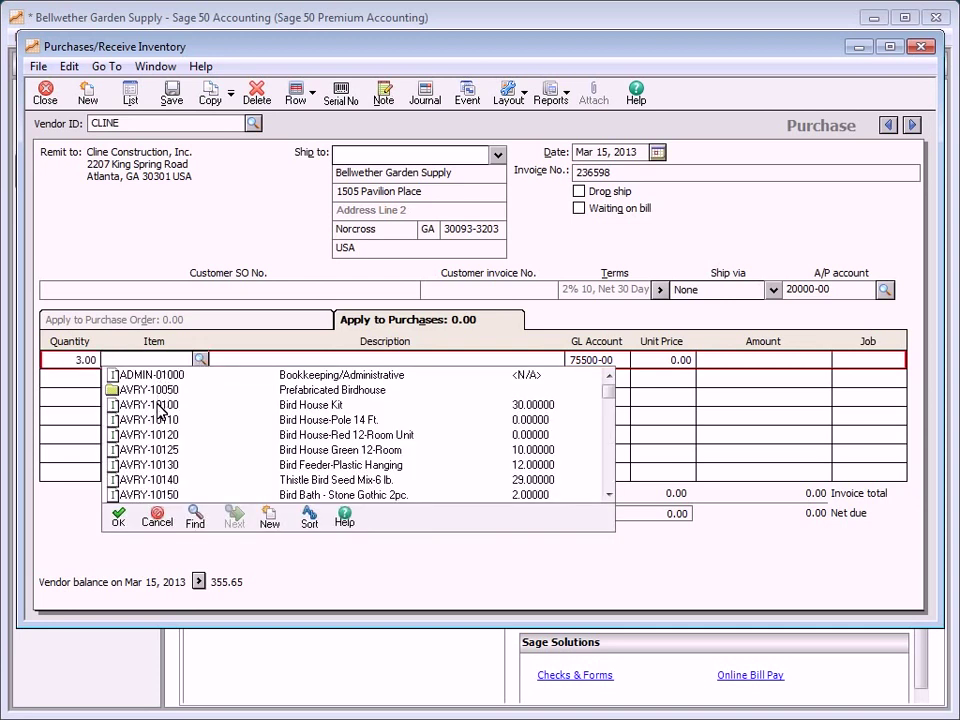
double_click(122, 404)
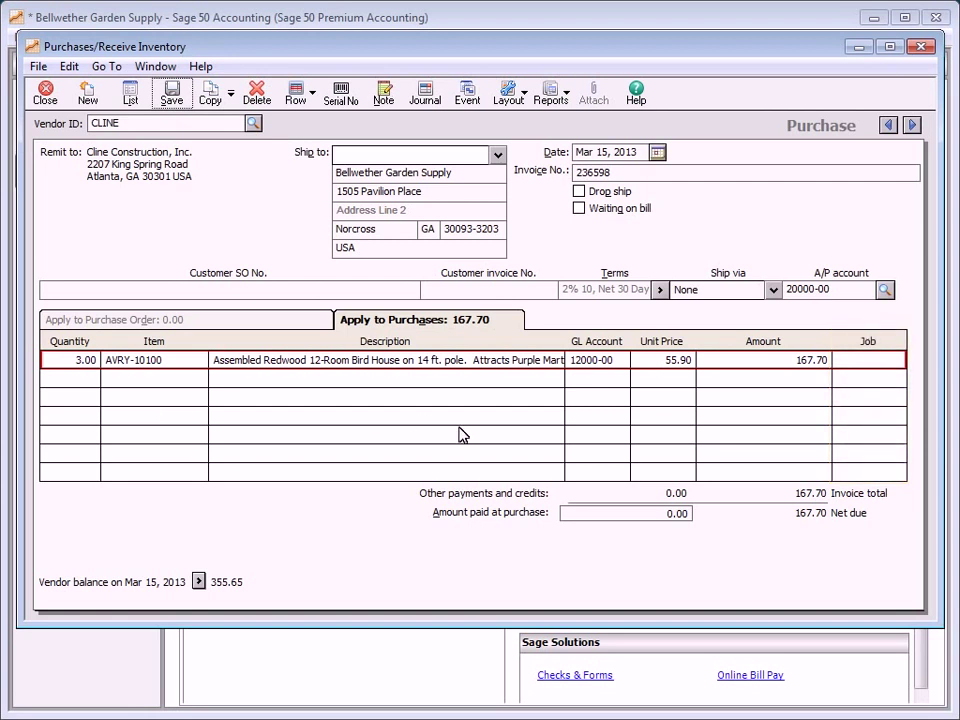
Record 167.70 as paid at purchase with reference 23111 and save the bill
click(585, 515)
text(167.70)
key(Tab)
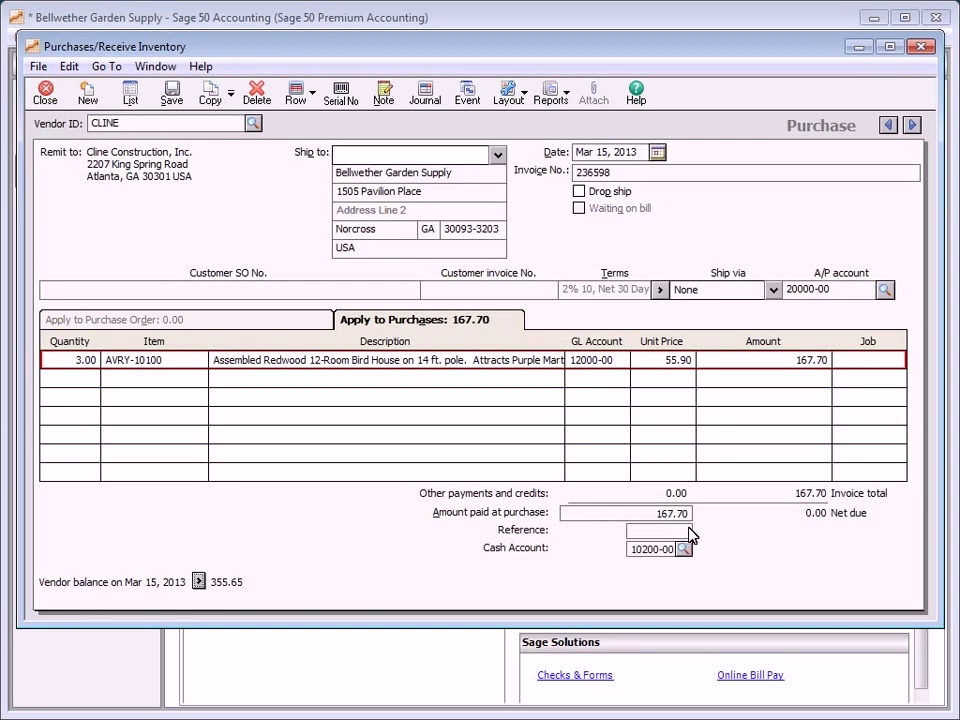
text(23111)
click(171, 91)
Start another bill for vendor DEJULIA and apply it to the vendor's first listed open purchase order
click(253, 123)
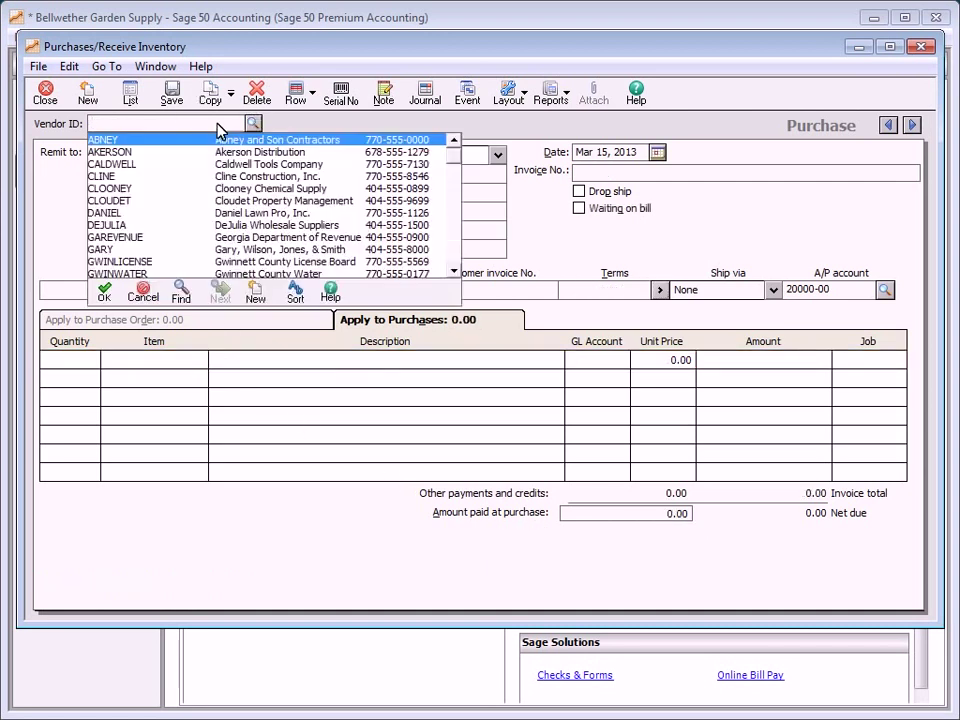
double_click(140, 226)
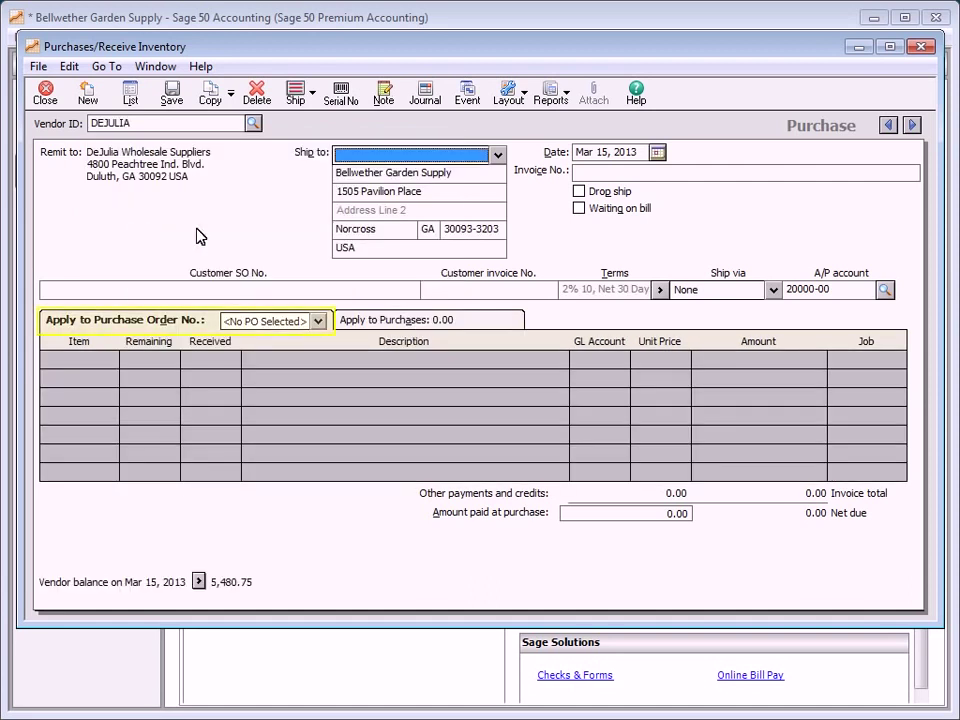
click(318, 321)
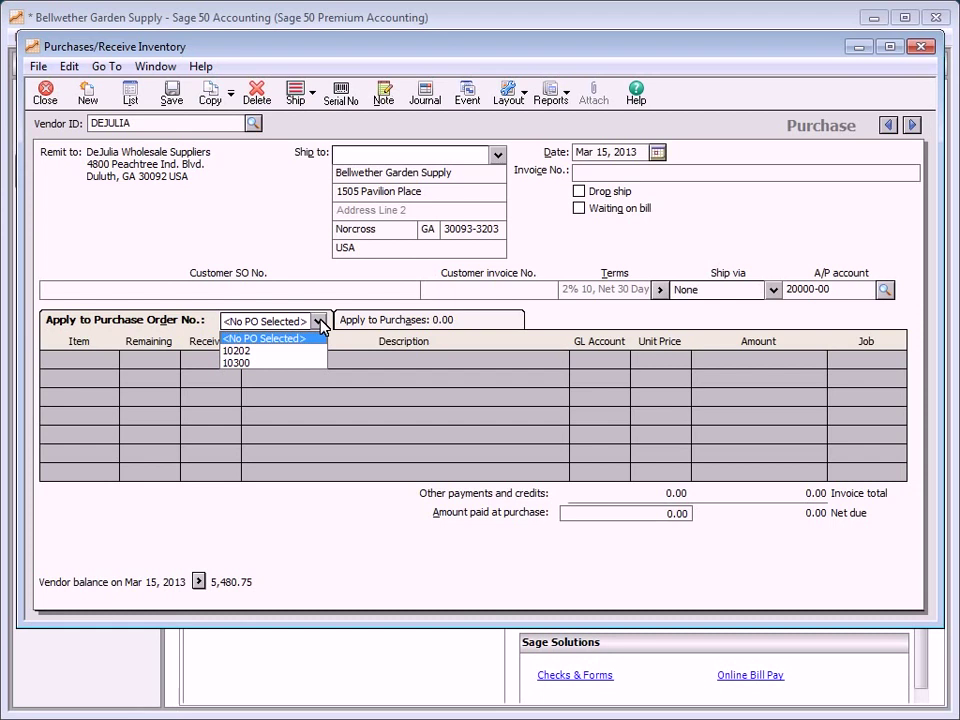
click(257, 351)
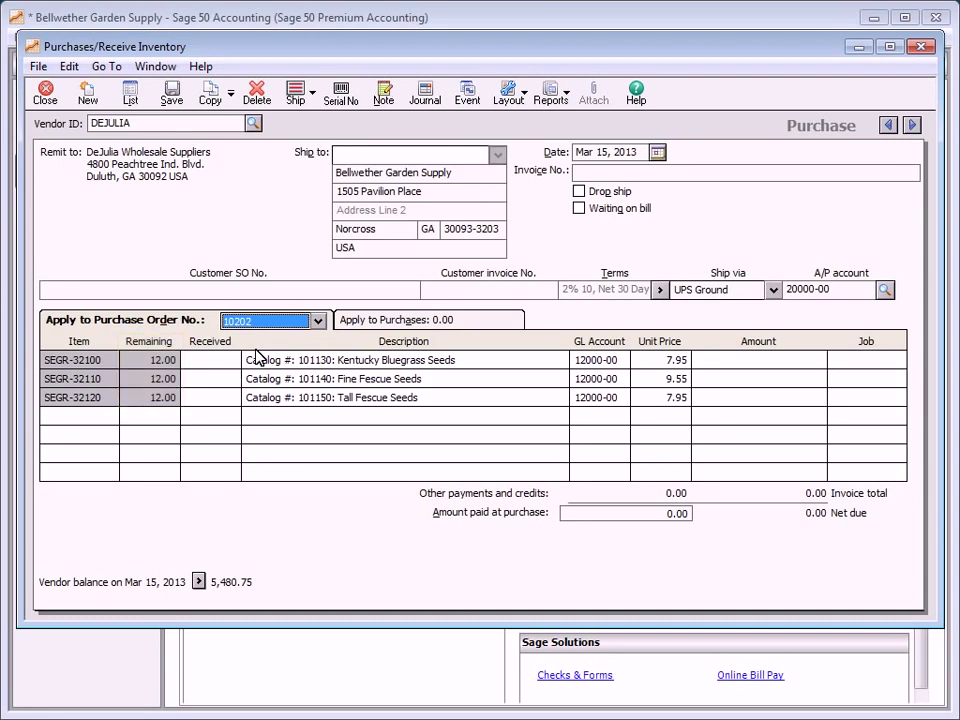
Enter a received quantity of 12 for each of the three grass seed items on the purchase order
click(191, 365)
text(12)
click(188, 384)
text(12)
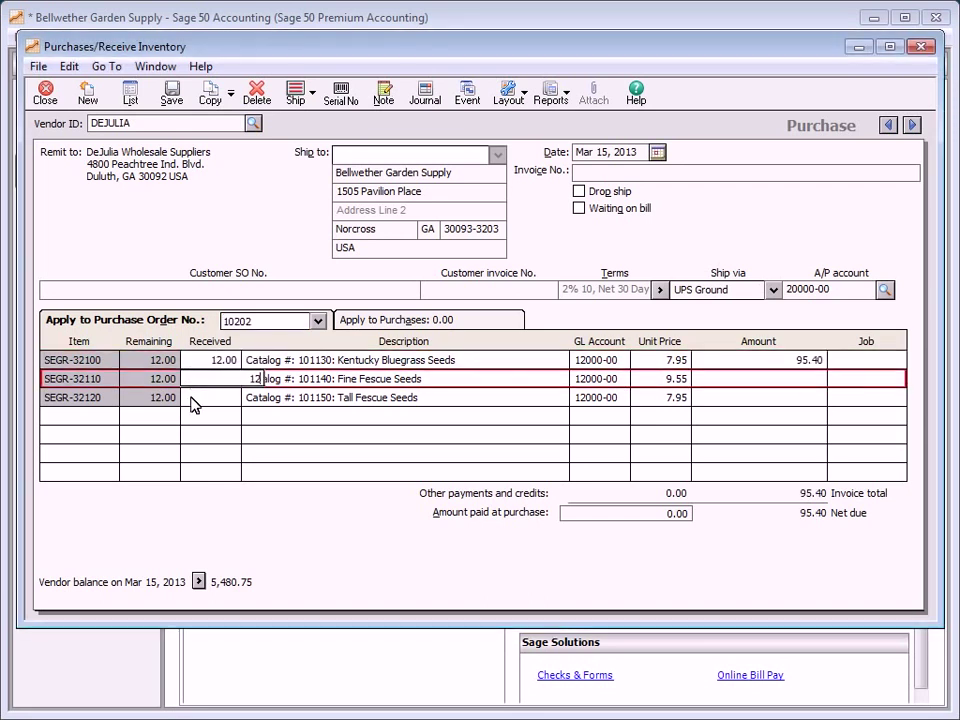
click(193, 402)
text(12)
key(Tab)
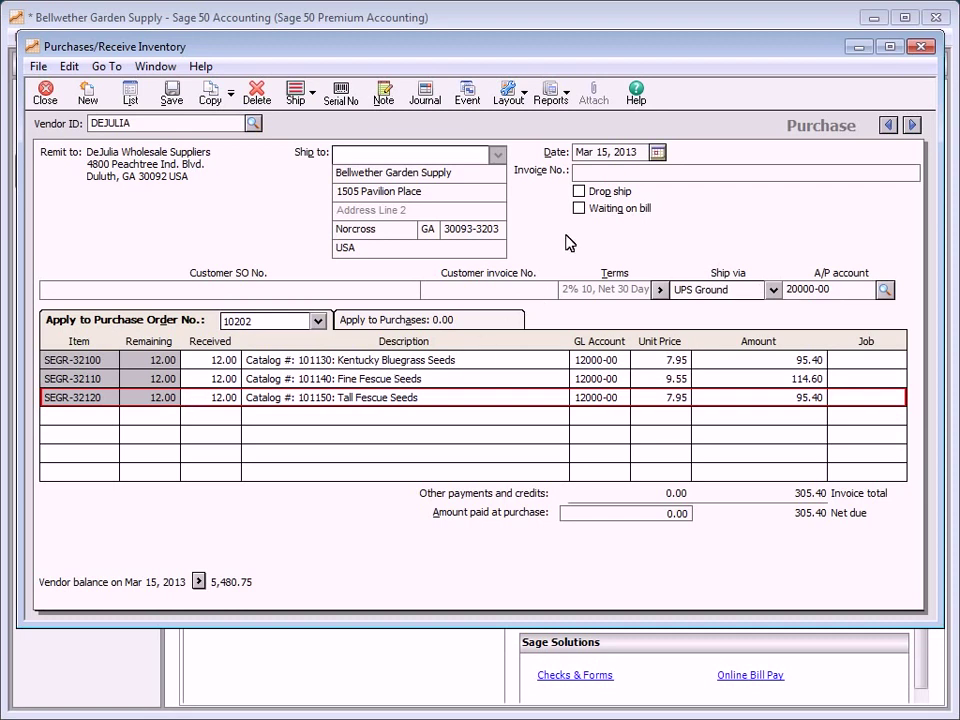
Enter invoice number B11154 on the DEJULIA bill, save it, and close the purchases form
click(576, 176)
text(B11154)
click(170, 94)
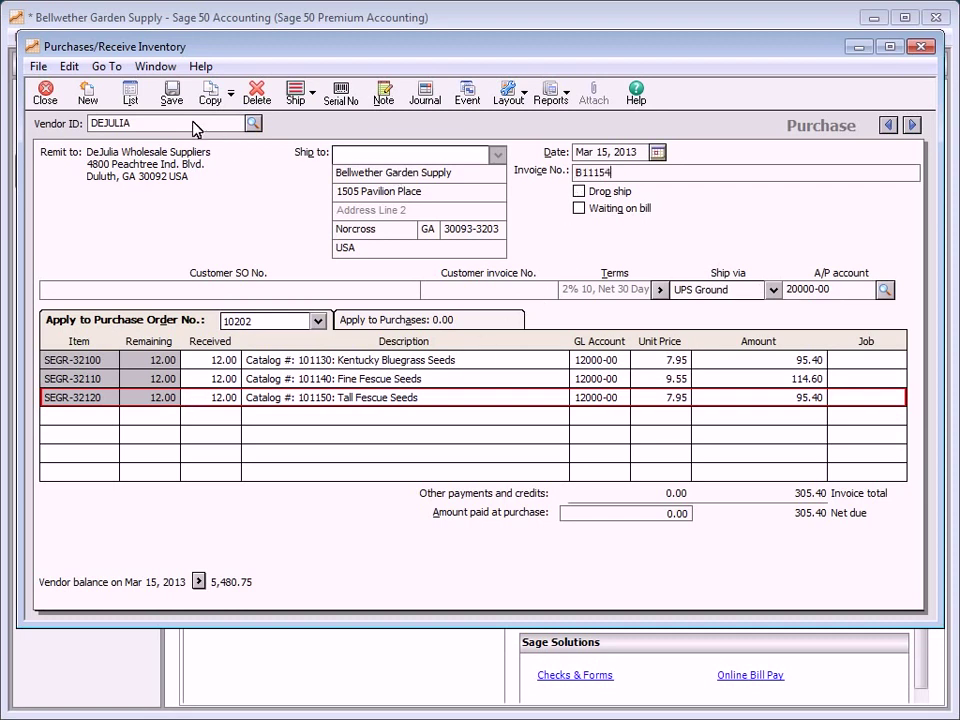
click(46, 93)
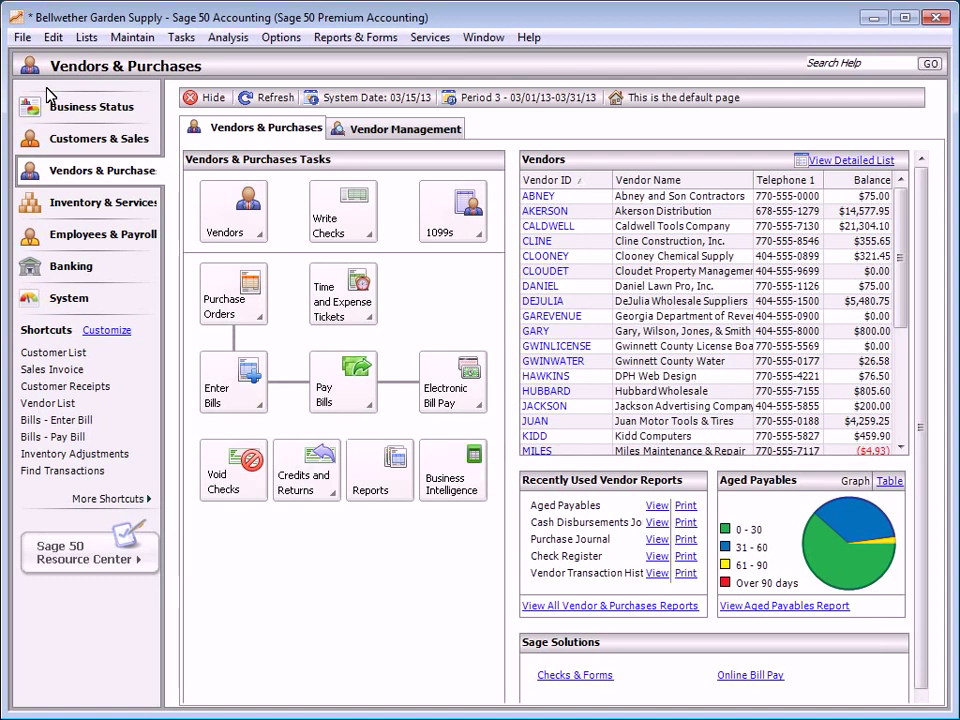
Start a new bill payment for vendor AKERSON
click(341, 397)
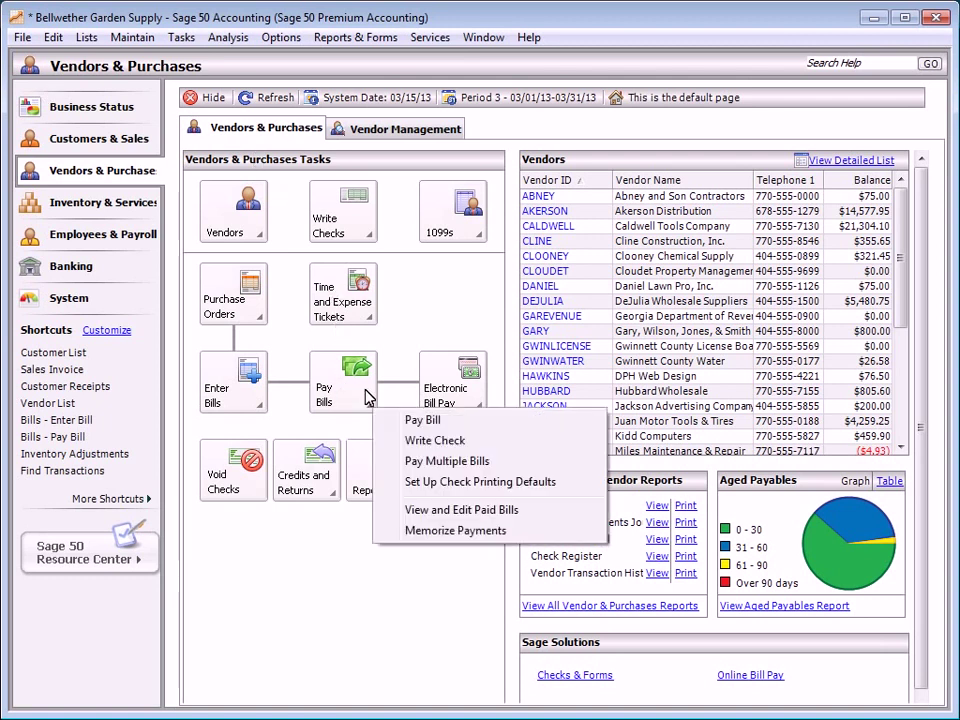
click(422, 421)
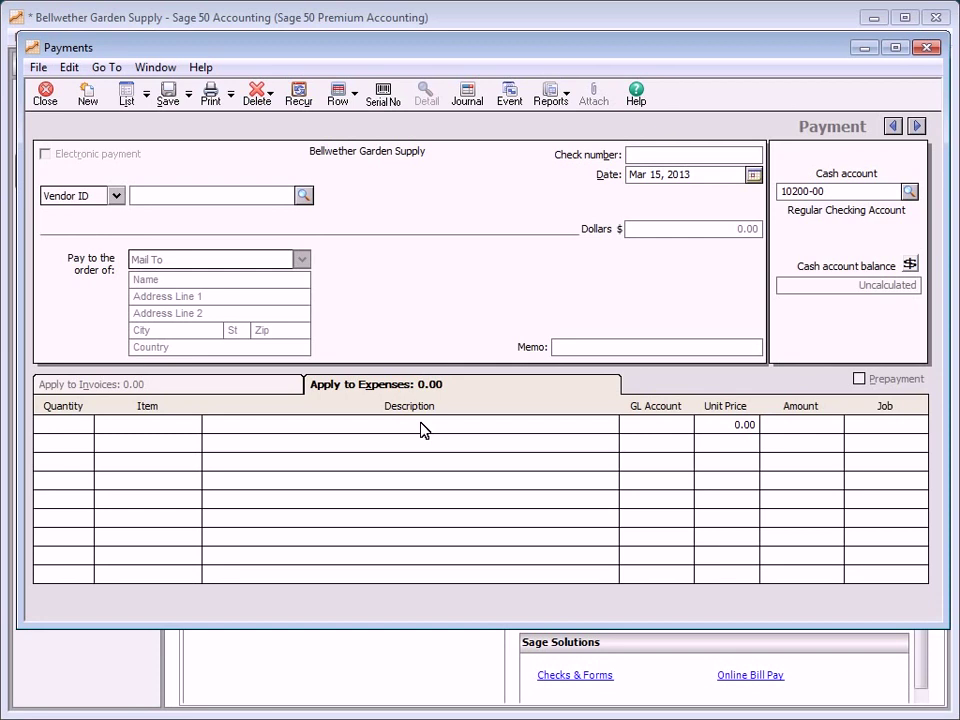
click(304, 196)
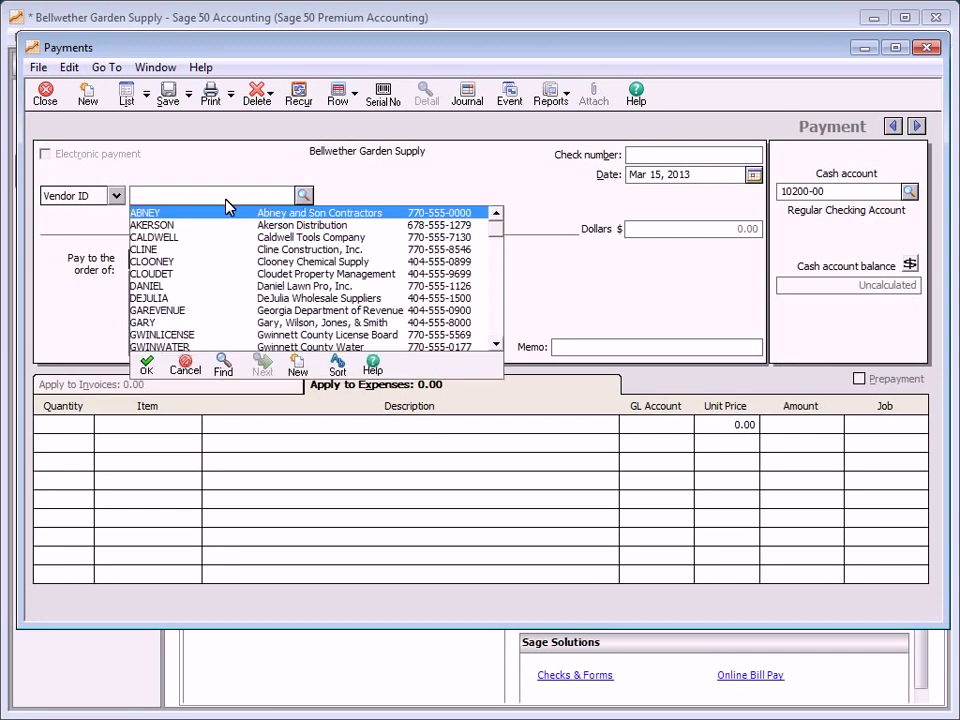
double_click(183, 228)
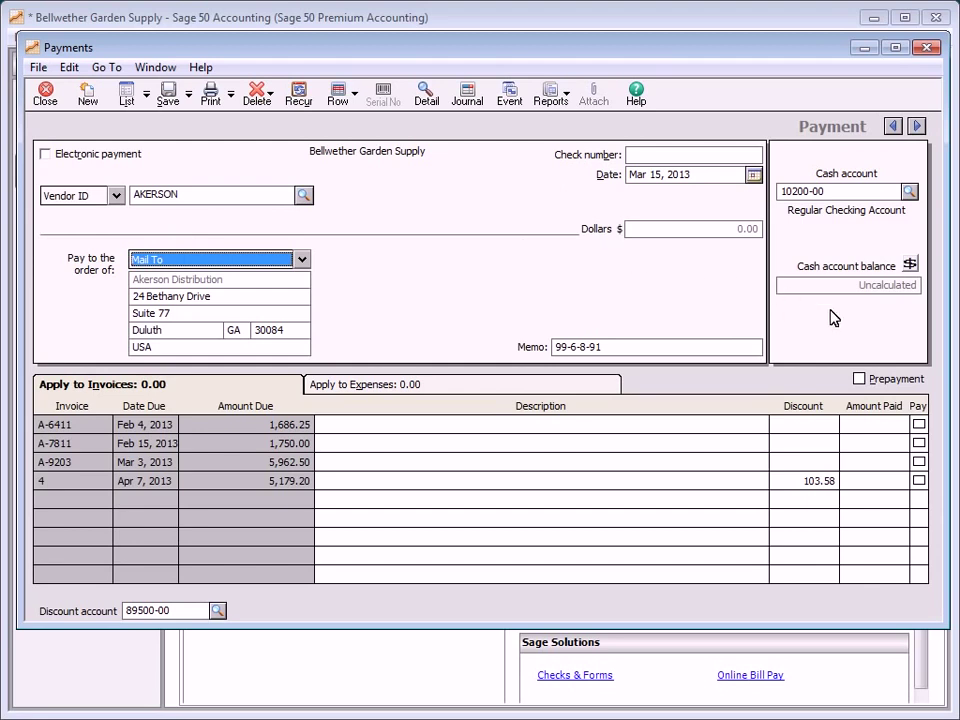
Pay invoices A-6411 and A-7811 in full, apply 2,500.00 to invoice A-9203, and save the payment
click(919, 425)
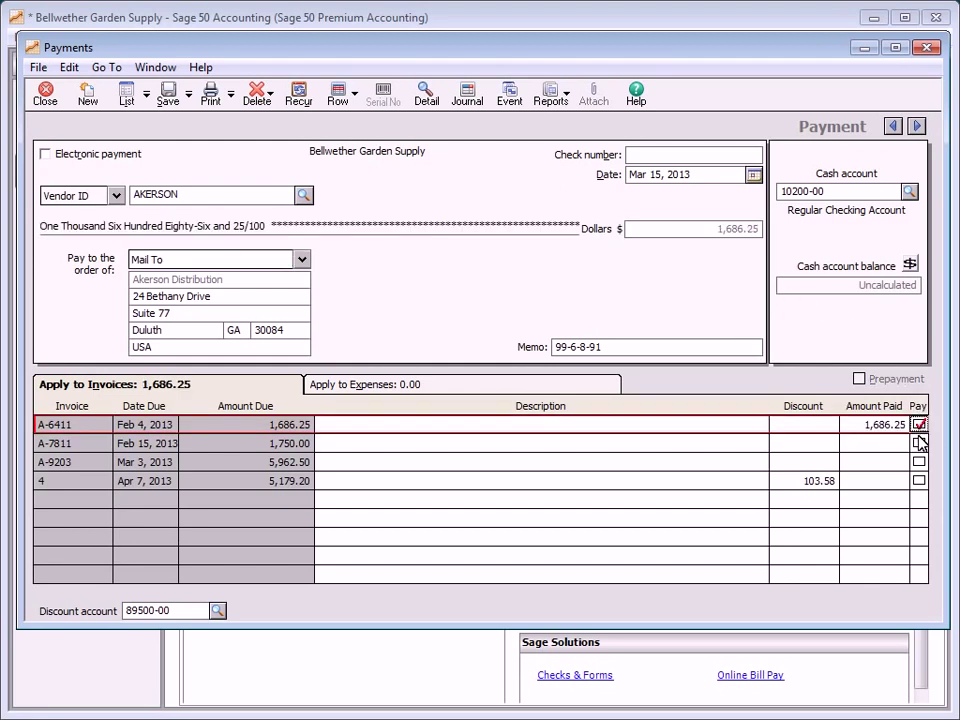
click(919, 442)
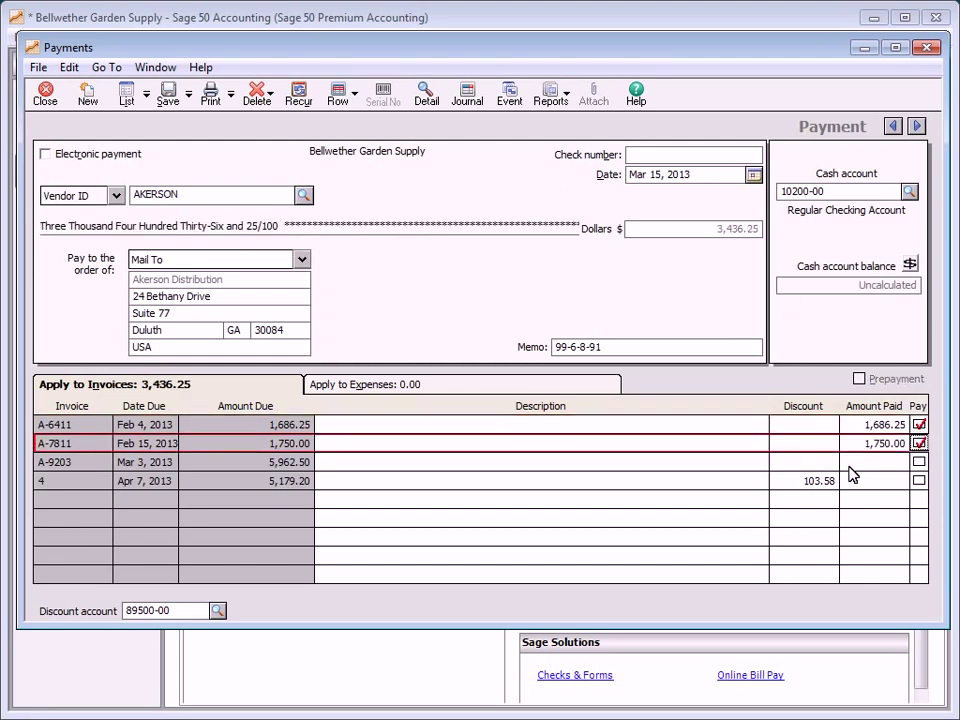
click(851, 466)
text(2,500.00)
key(Tab)
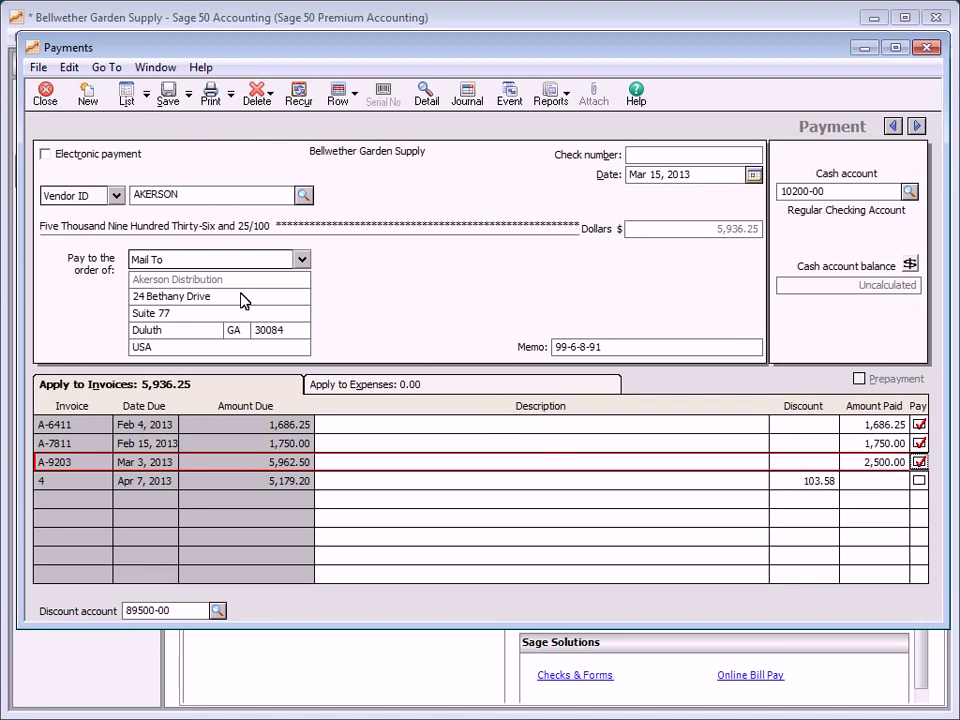
click(168, 92)
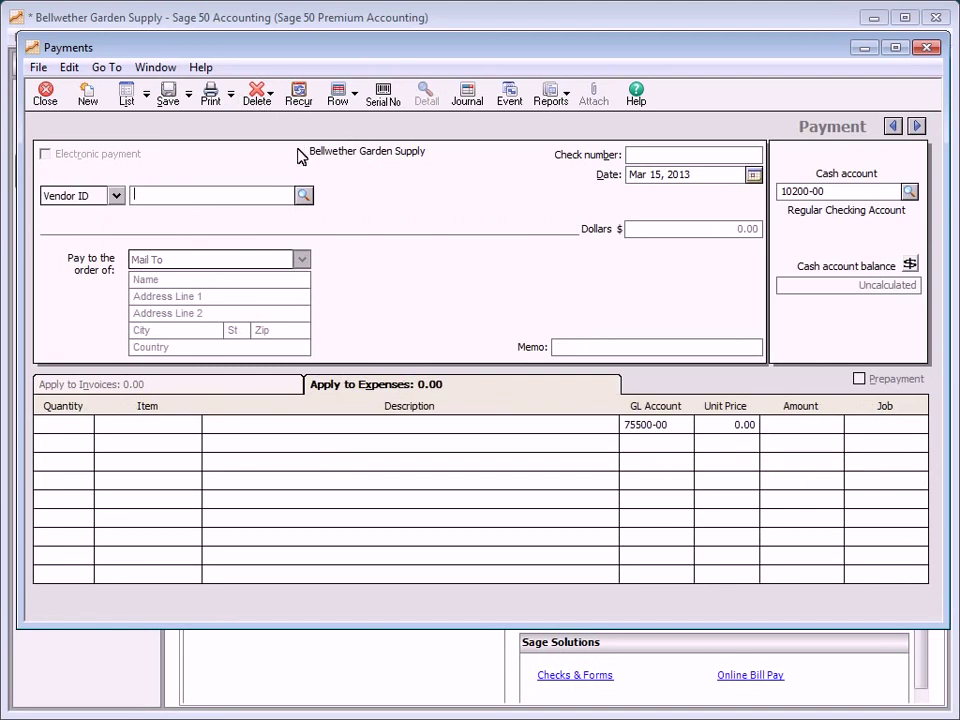
Record and save a payment to vendor CLOUDET for a quantity of 10 of item BOOK-11010
click(304, 195)
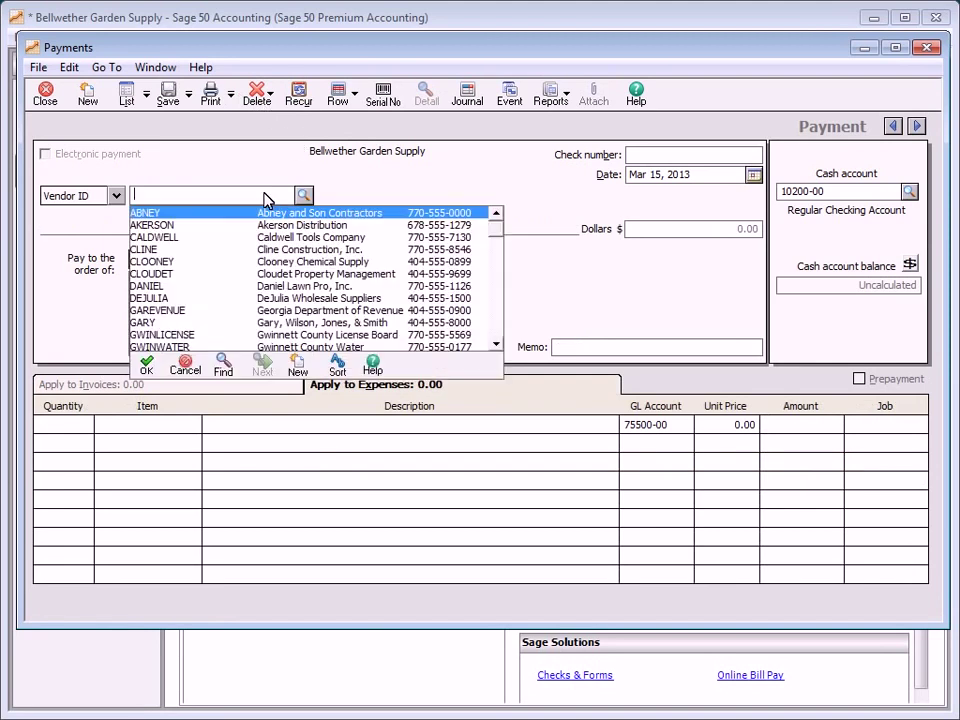
double_click(182, 273)
click(92, 426)
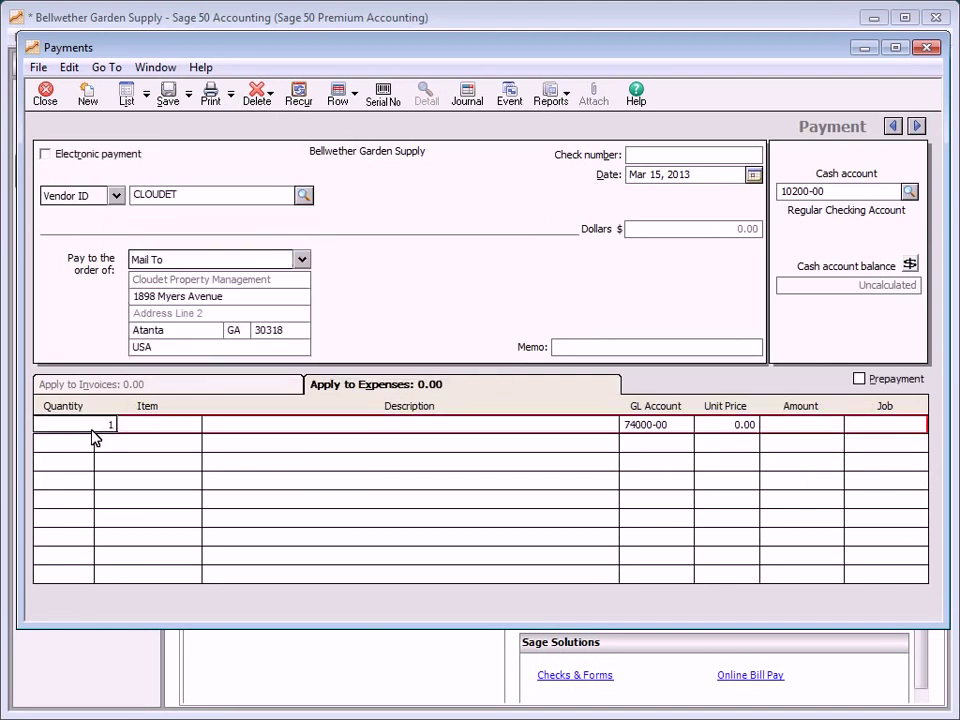
text(10)
key(Tab)
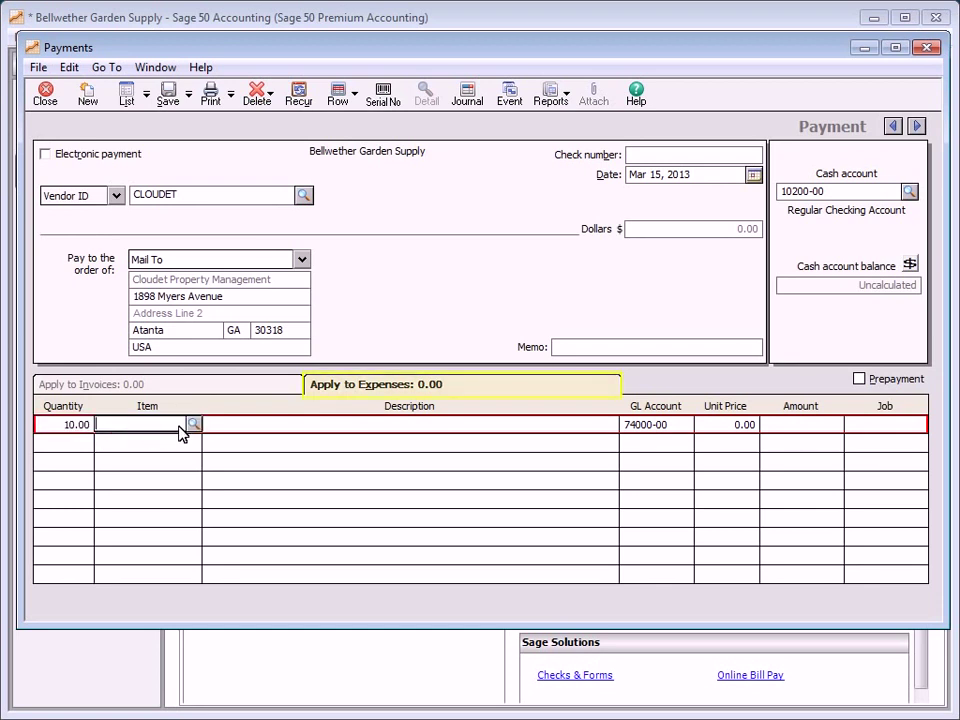
click(195, 425)
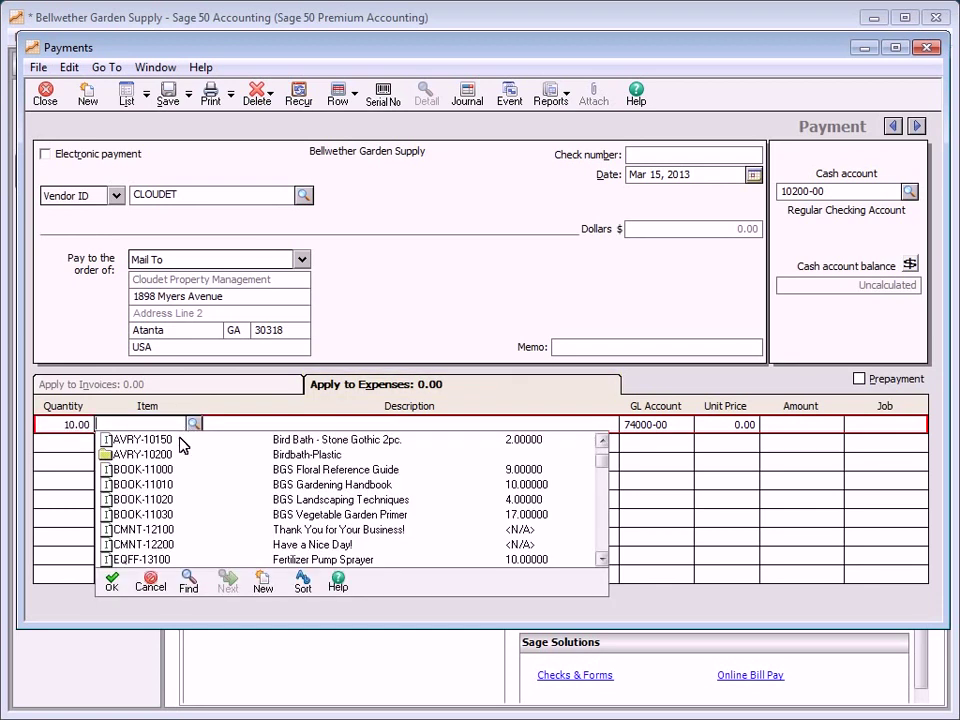
double_click(176, 486)
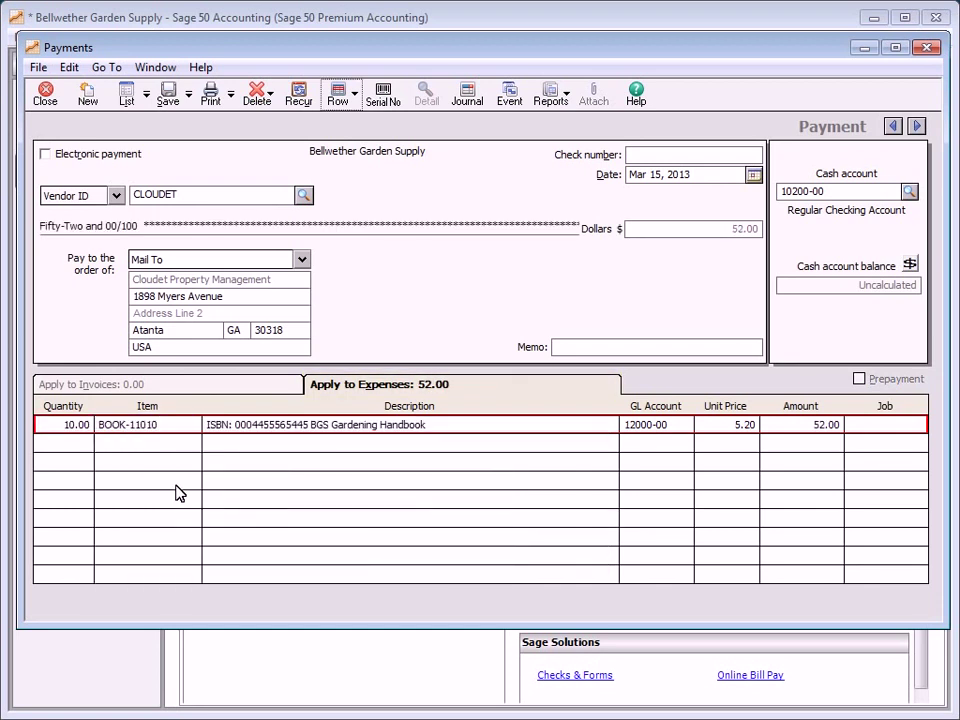
key(ctrl+s)
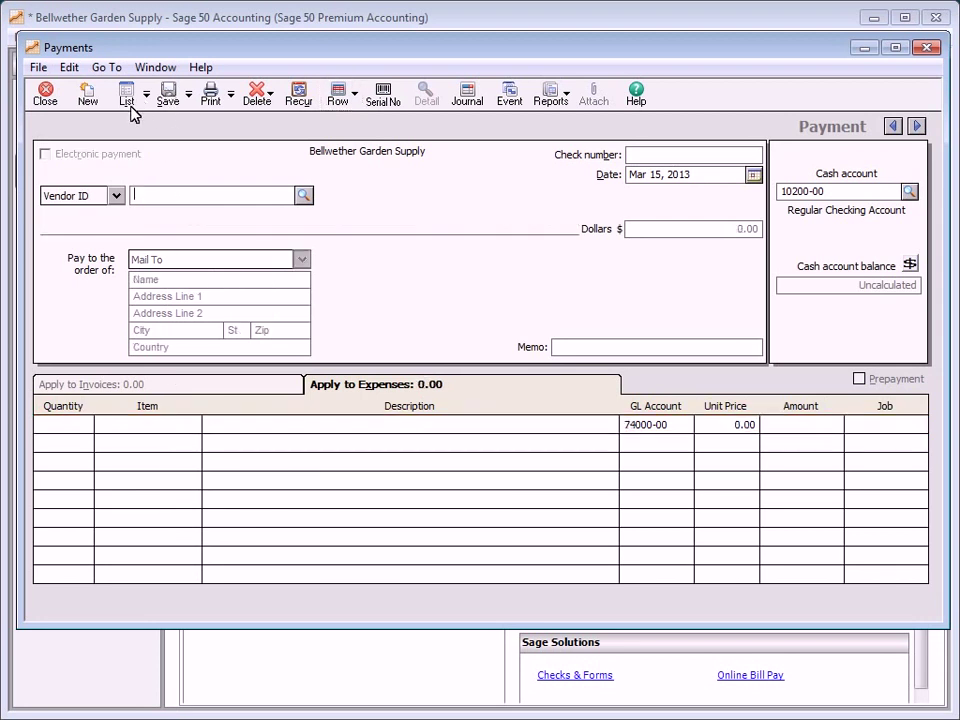
Switch the payment to a customer payment for CANNON and enter a line described as Refund for 26.00
click(115, 196)
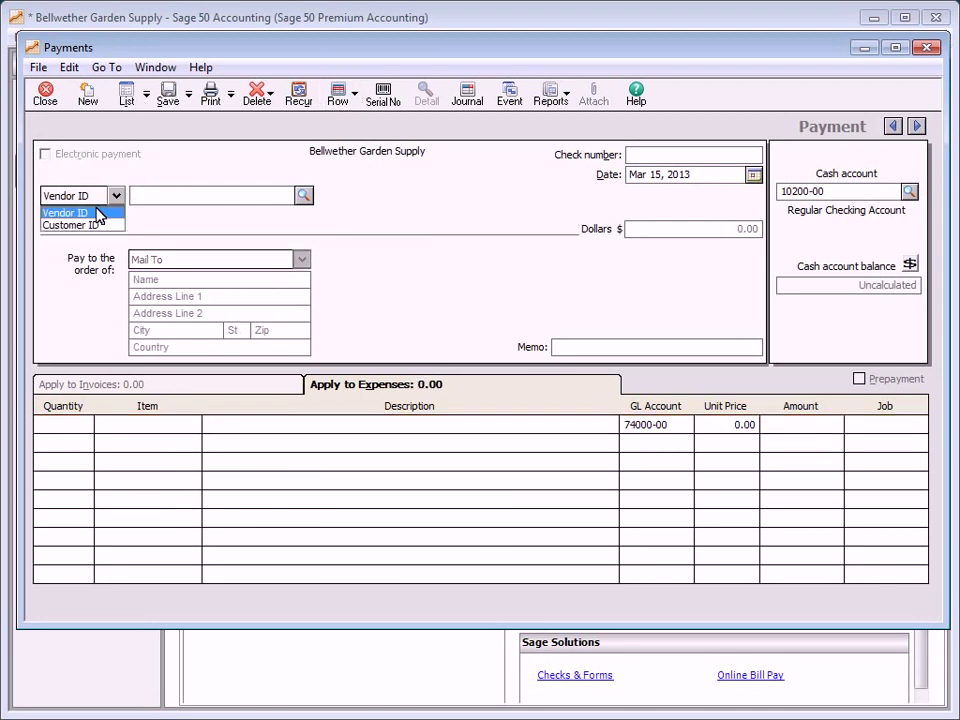
click(97, 225)
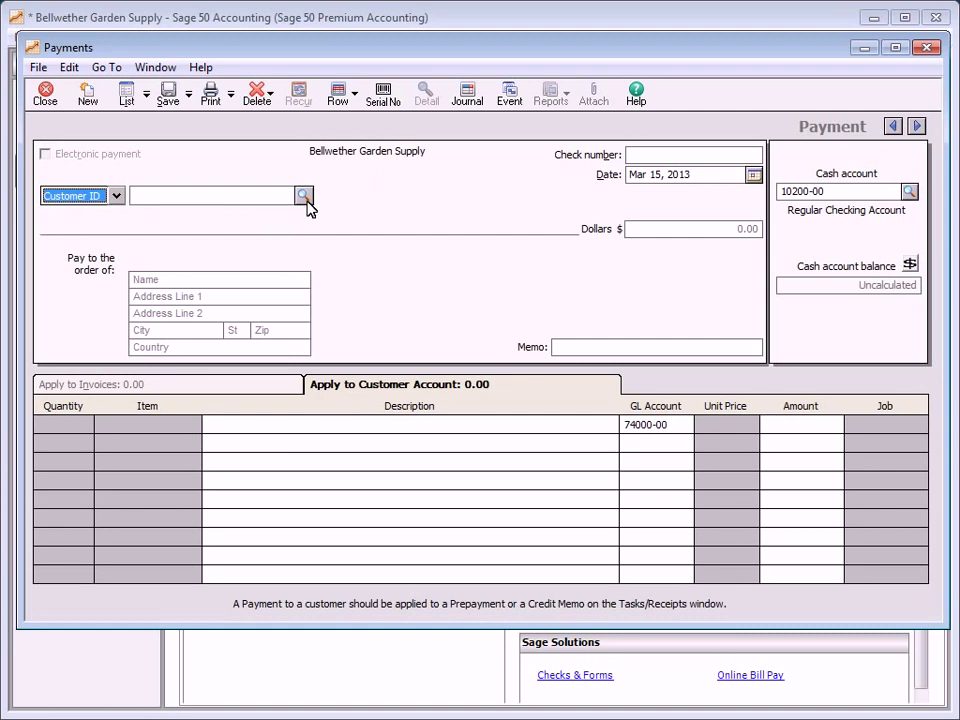
click(304, 195)
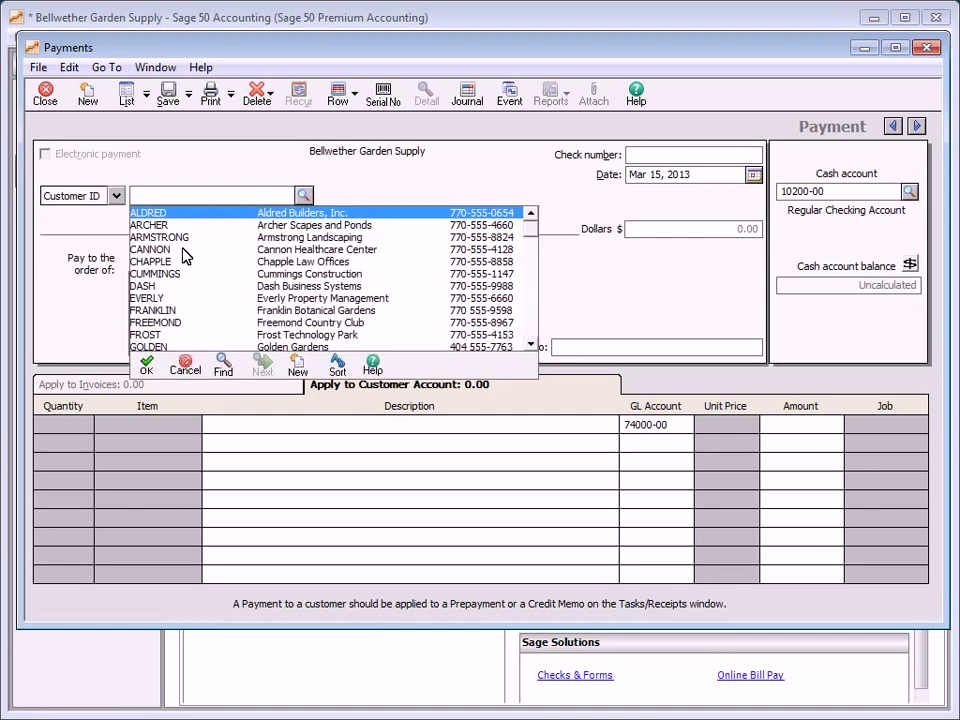
double_click(189, 248)
click(384, 434)
text(Refund)
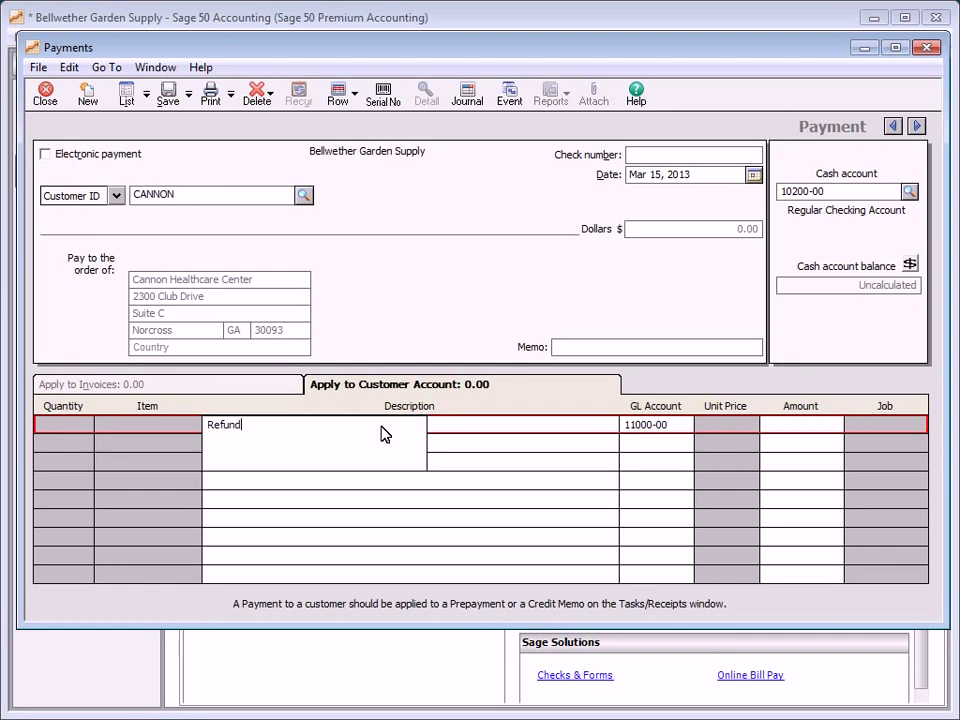
key(Tab)
key(Tab)
text(26.00)
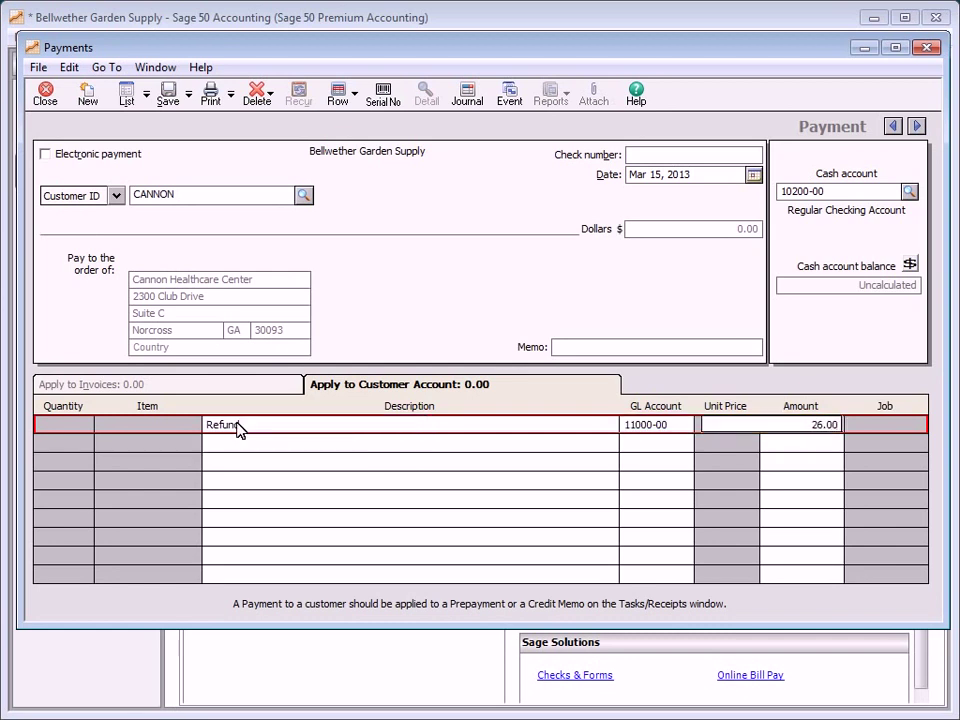
key(Tab)
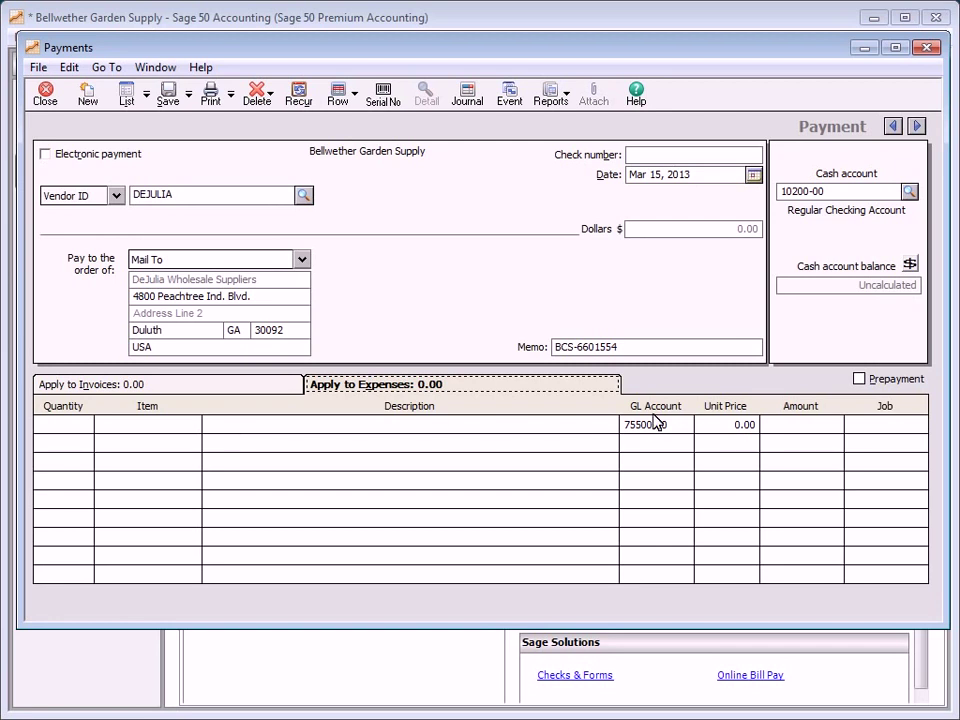
Mark the DEJULIA payment as a prepayment and close the payments form without saving
click(858, 379)
click(45, 94)
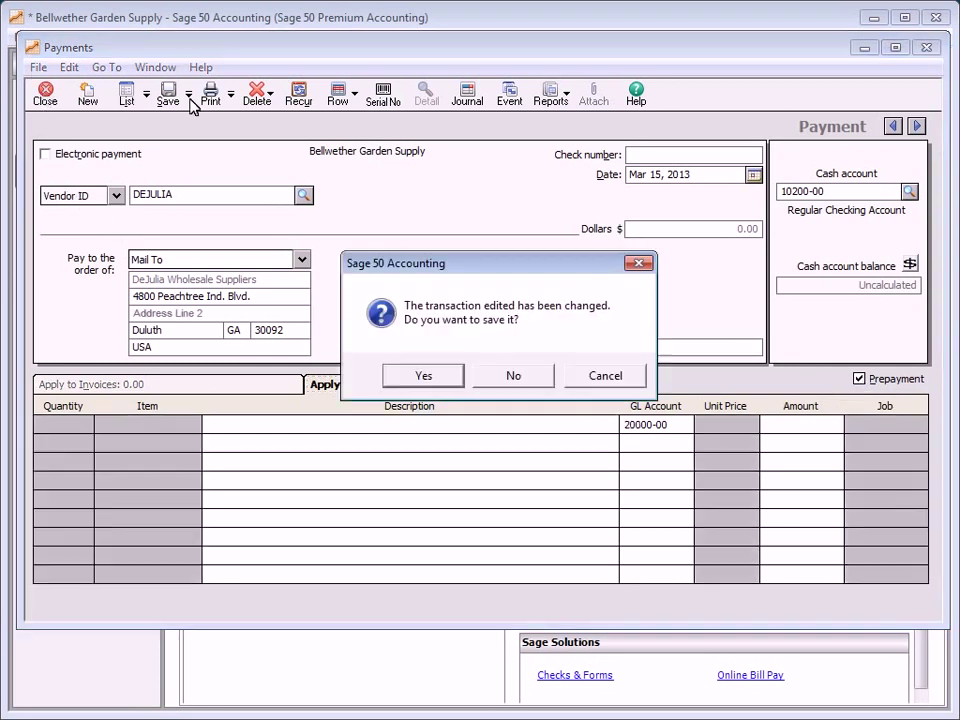
click(510, 377)
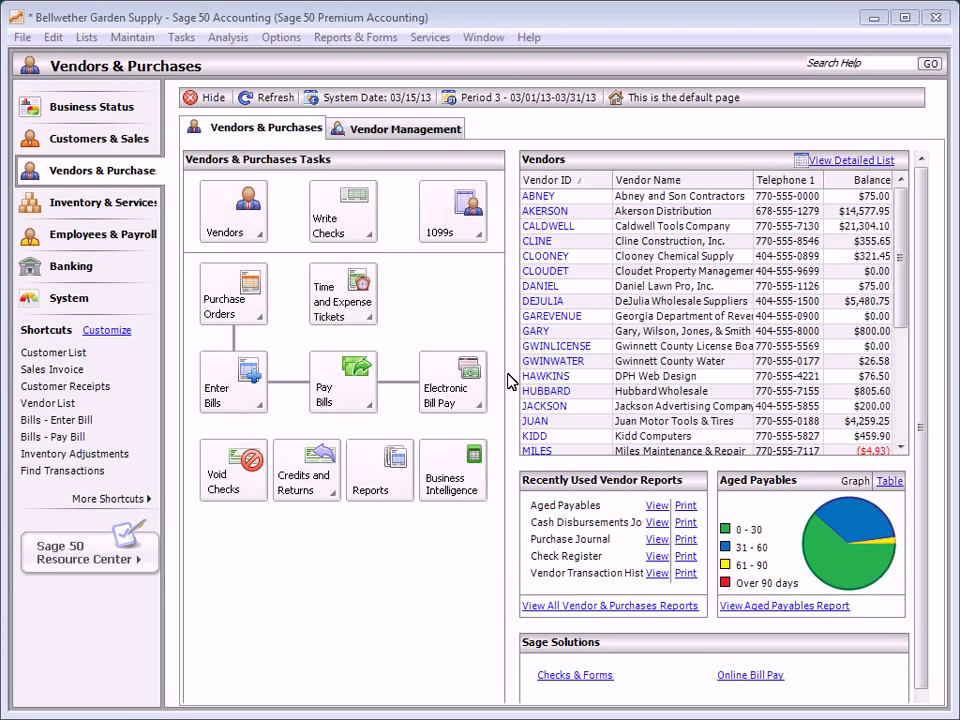
Start a new check to vendor MONICASBBQ and set its amount to 124.56
click(340, 215)
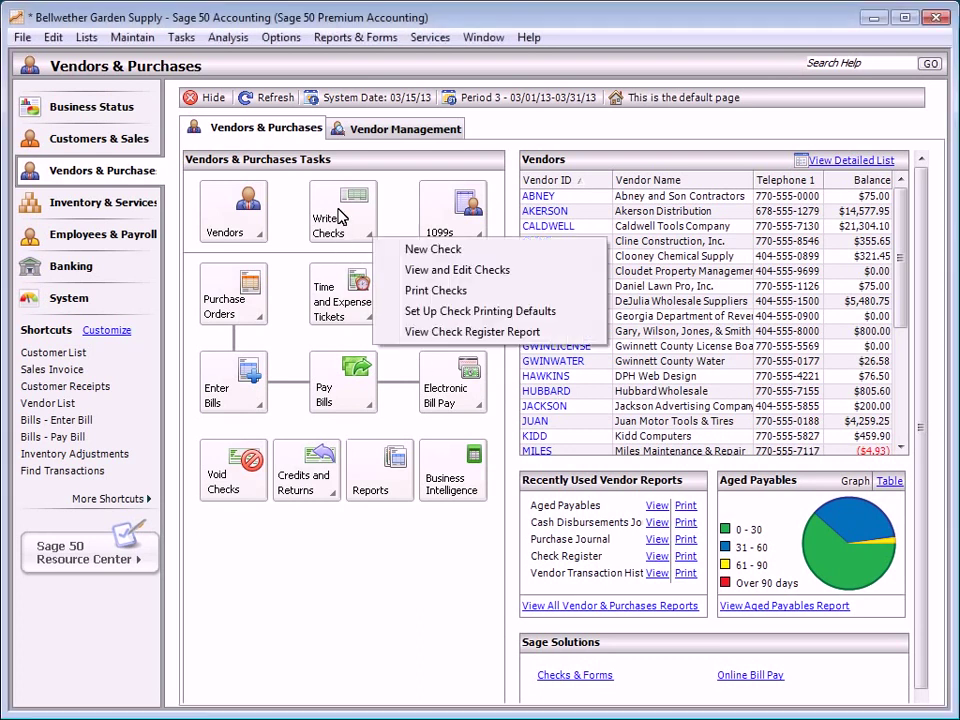
click(464, 250)
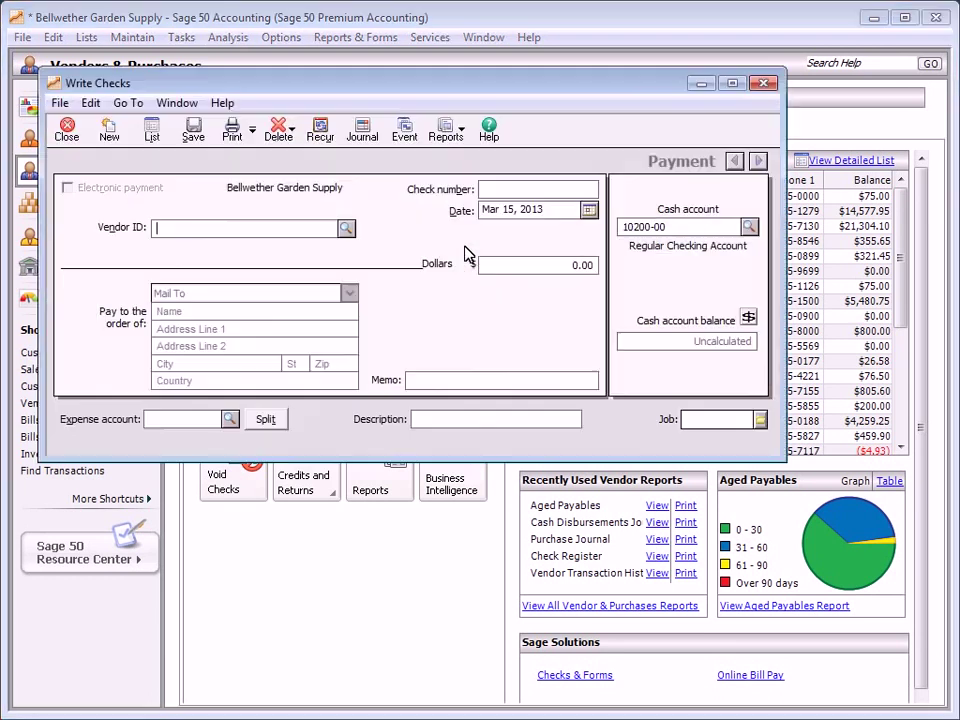
click(346, 228)
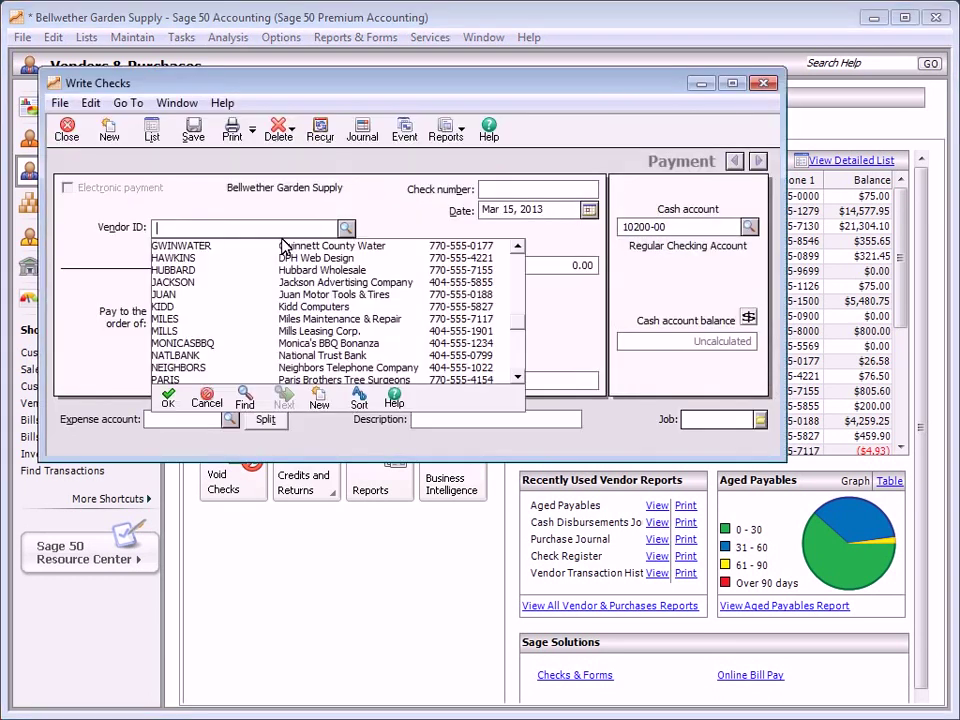
double_click(220, 345)
click(519, 268)
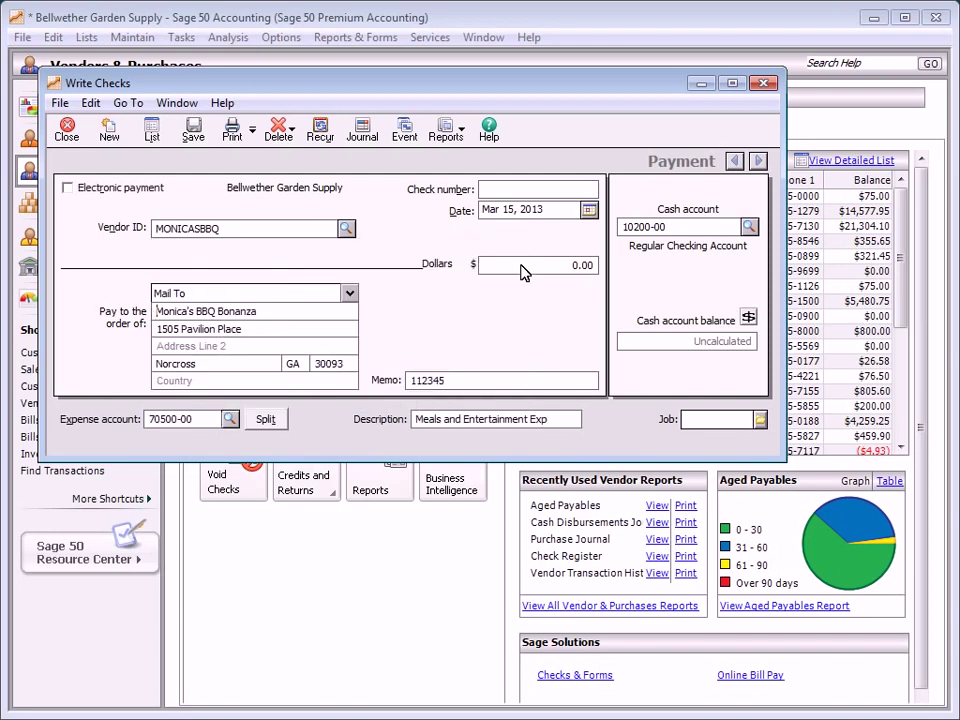
text(124.56)
key(Tab)
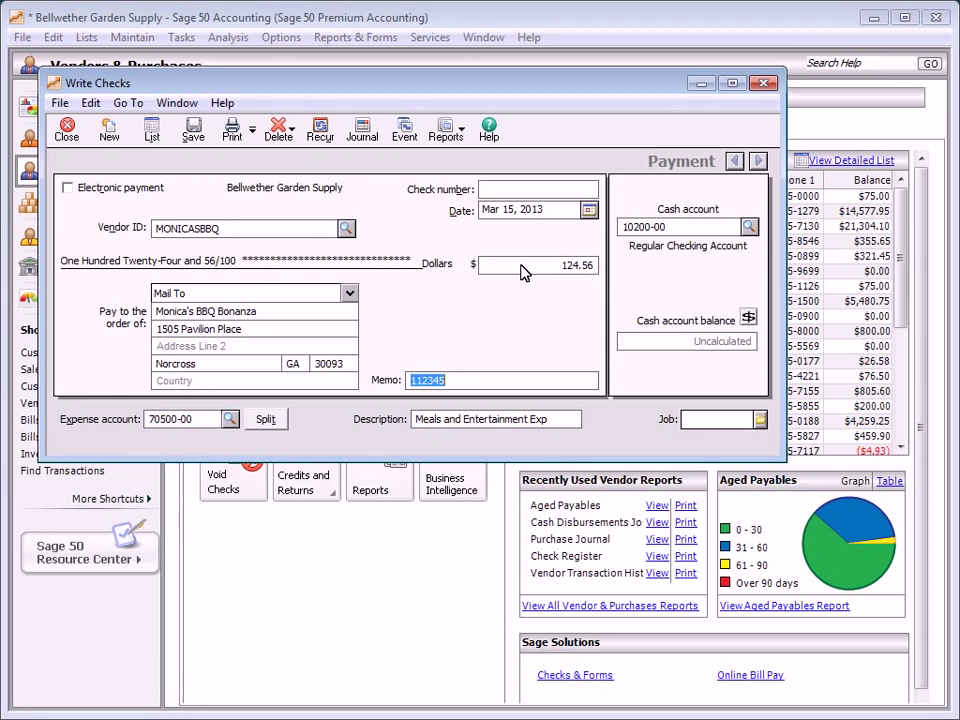
Enter check number 1269, save the check, and close the check-writing form
click(485, 190)
text(1269)
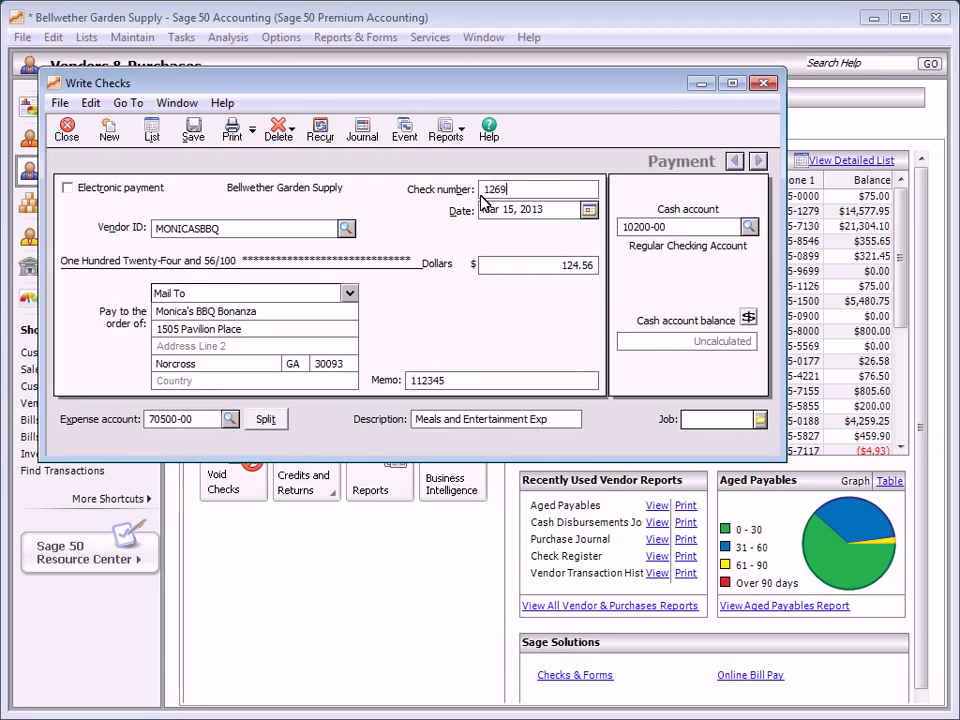
key(Tab)
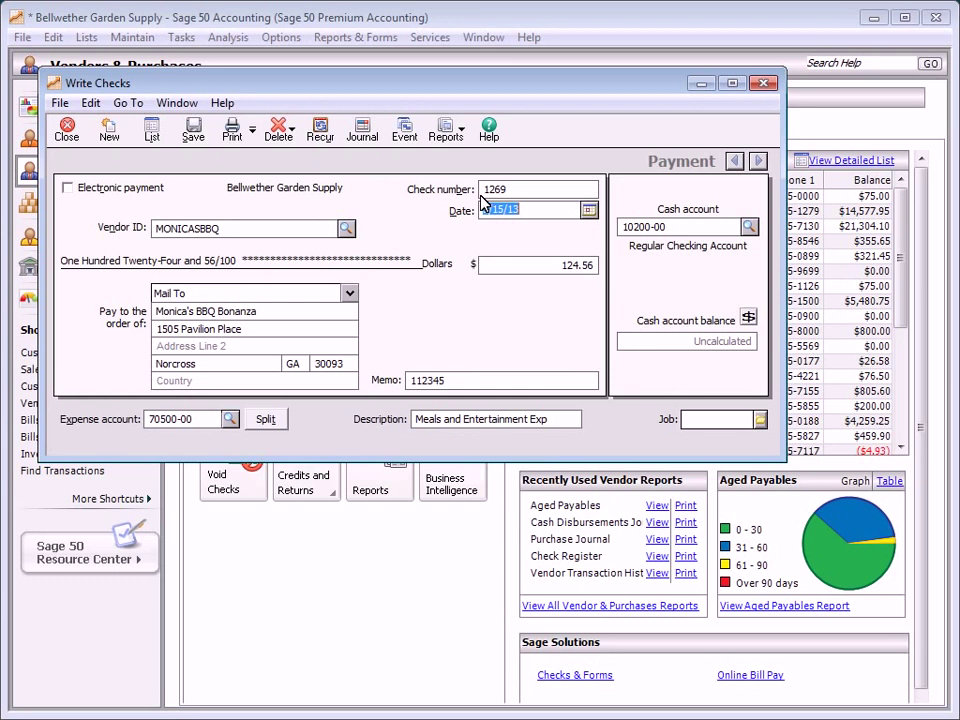
click(193, 132)
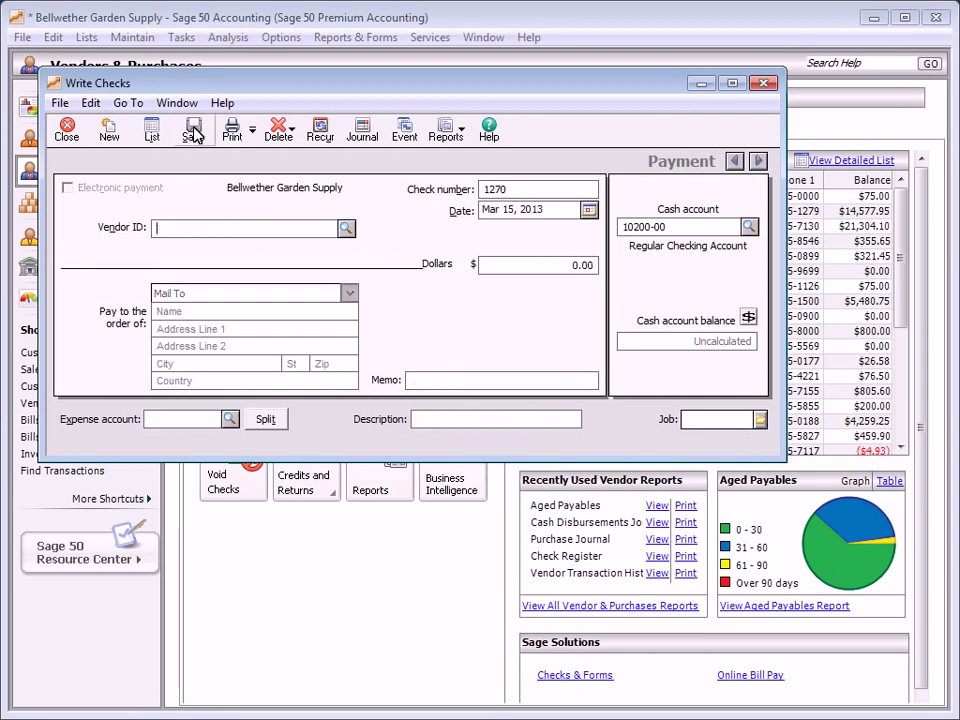
click(66, 130)
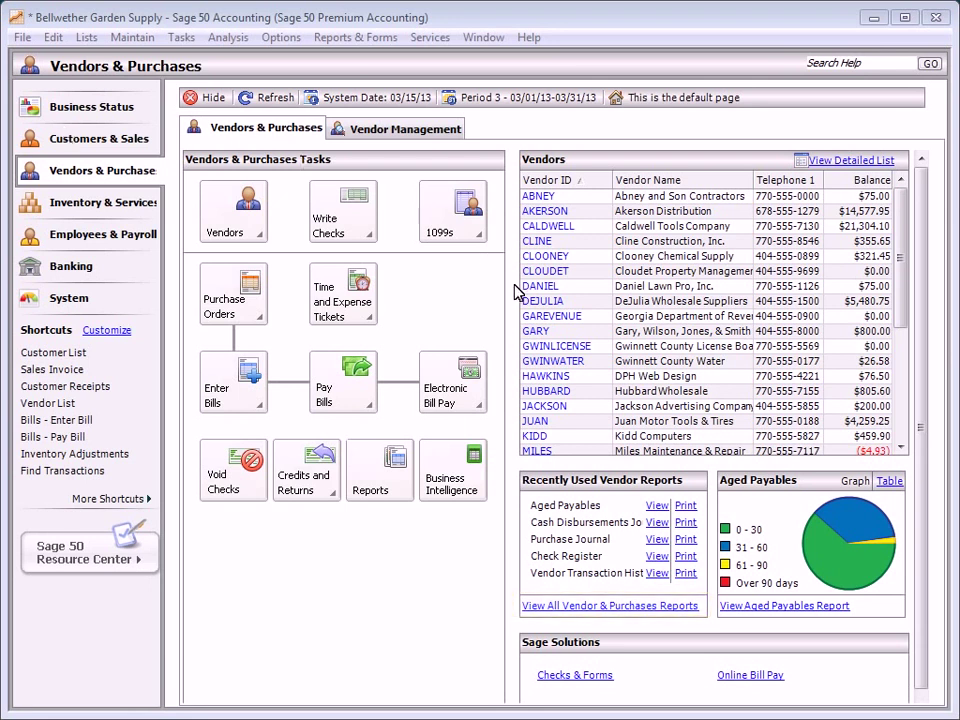
Display the Check Register from the vendor and purchases reports, review it, and close it
click(620, 606)
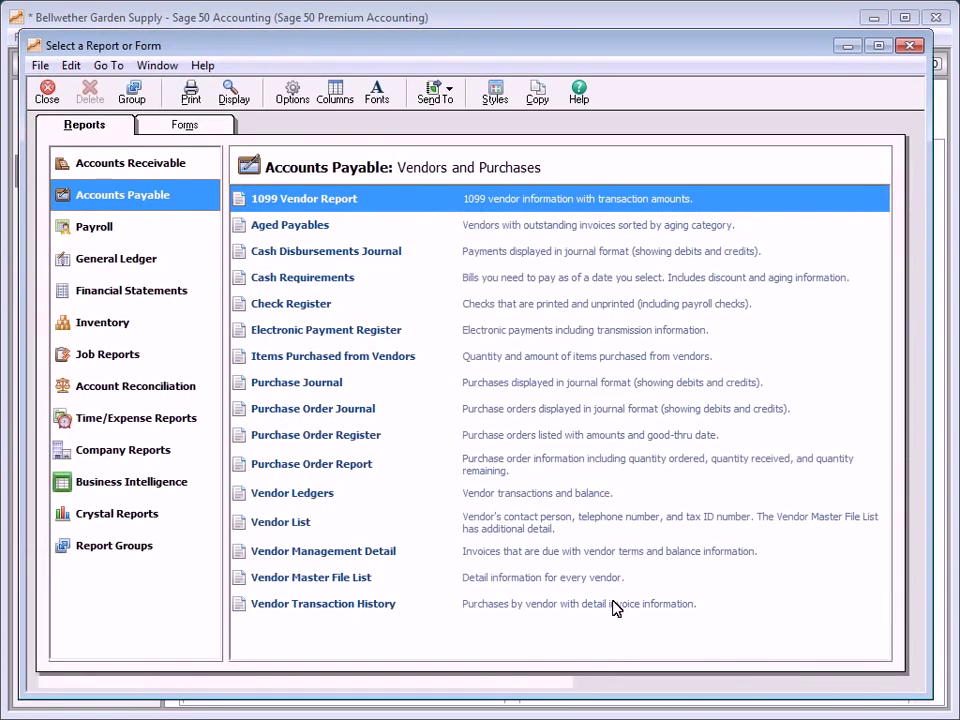
double_click(334, 306)
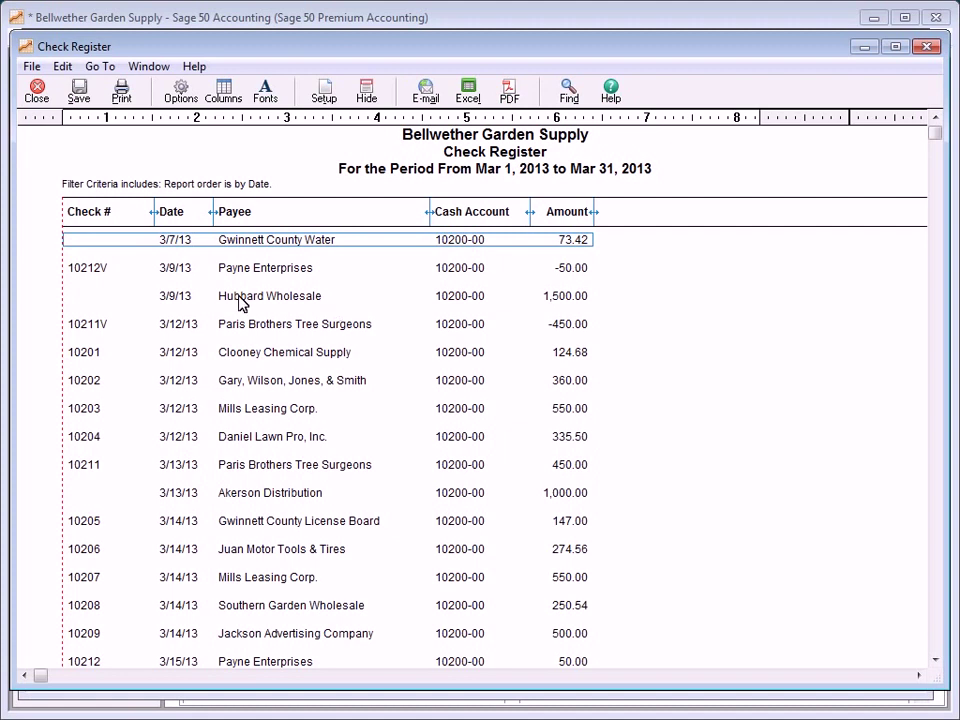
click(37, 95)
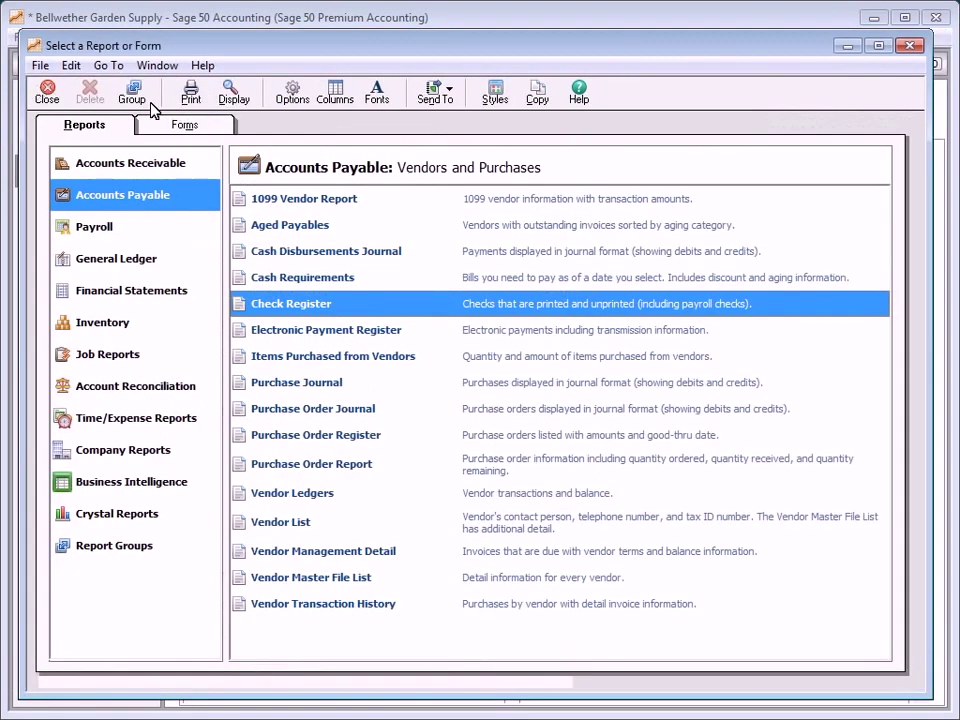
Review the Purchase Journal and Vendor Ledgers reports, closing each one and the report list
double_click(300, 383)
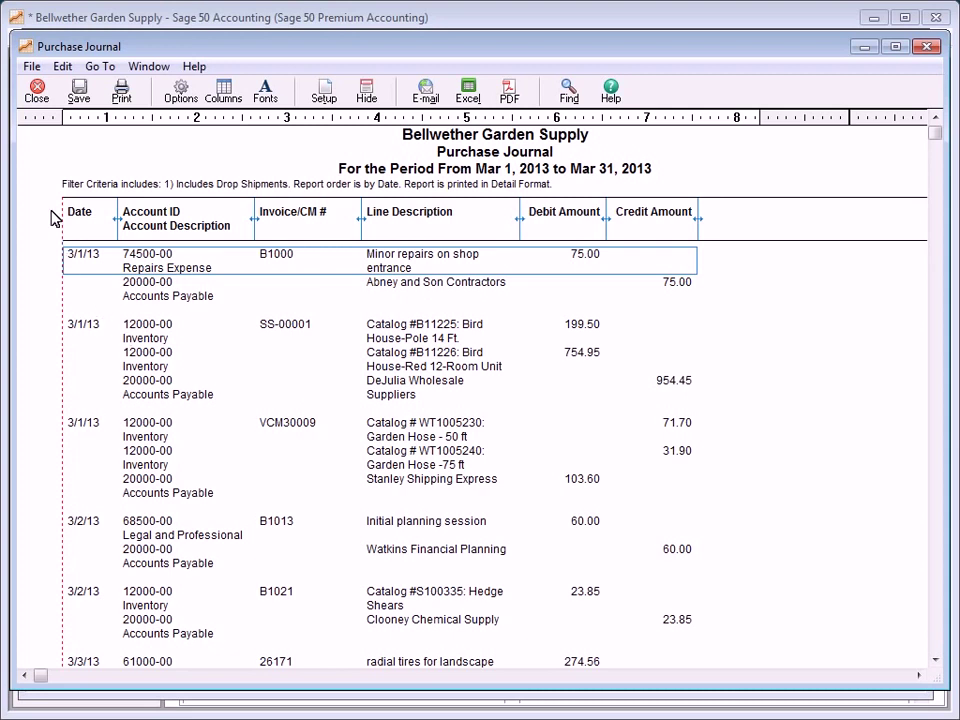
click(36, 90)
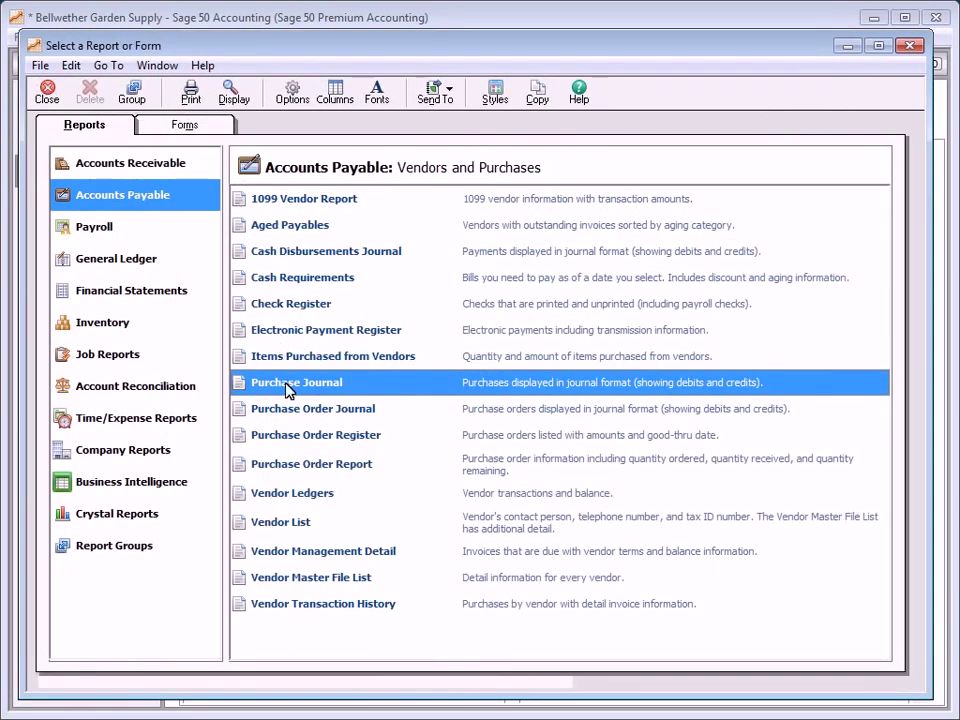
double_click(293, 495)
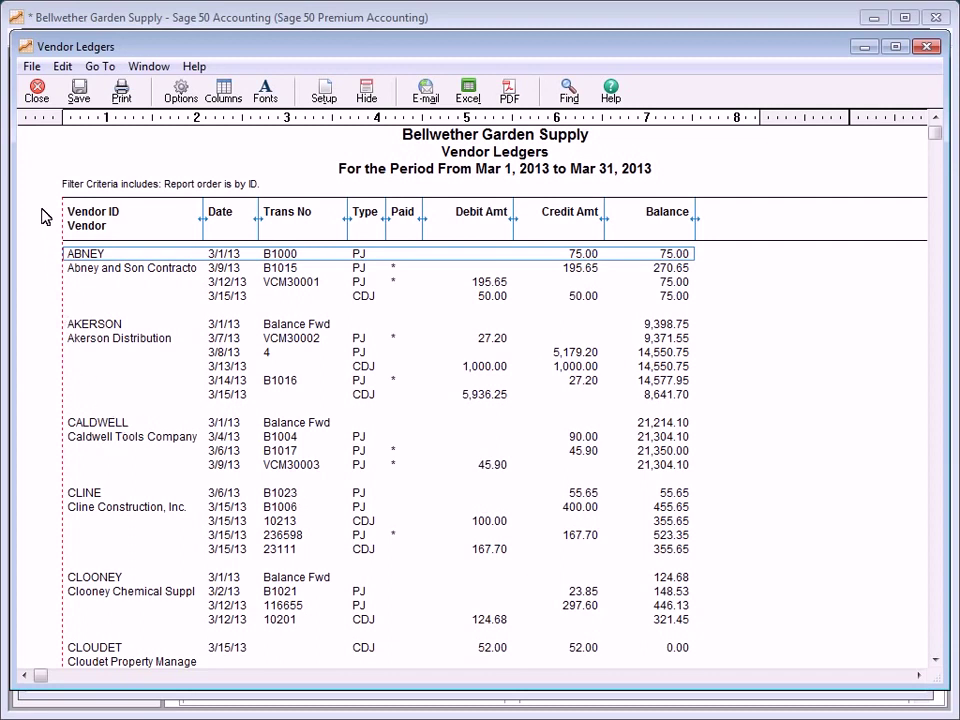
click(37, 97)
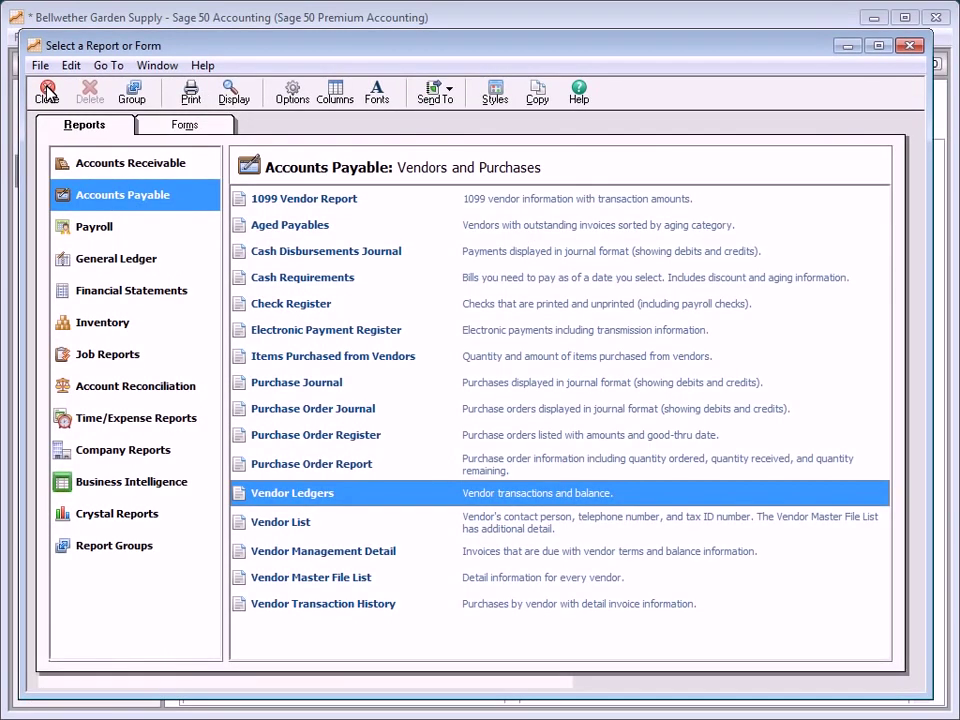
click(47, 93)
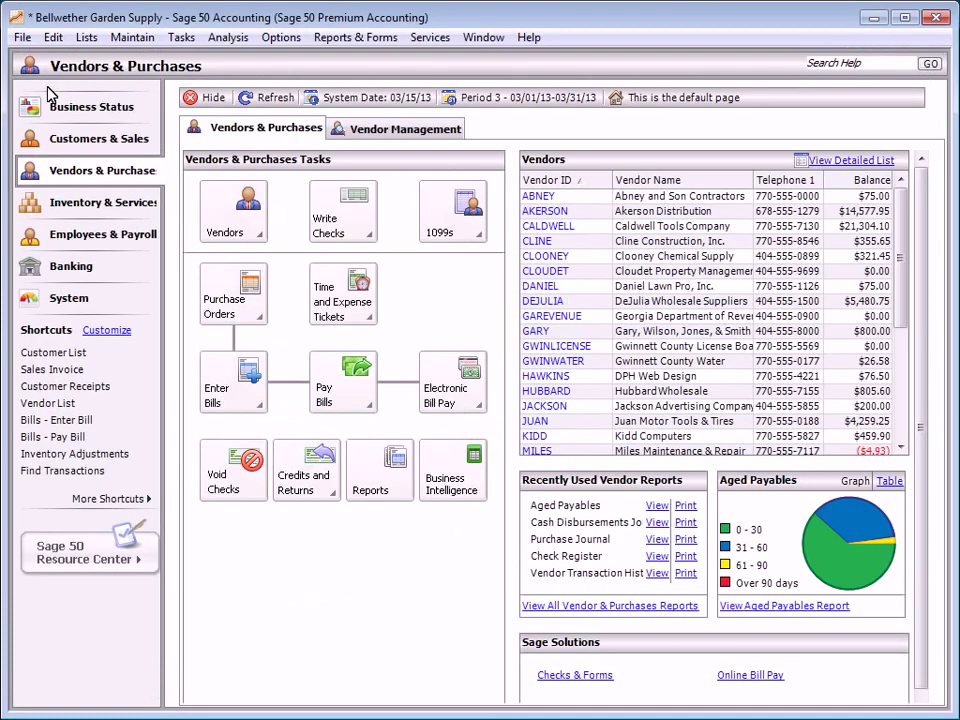